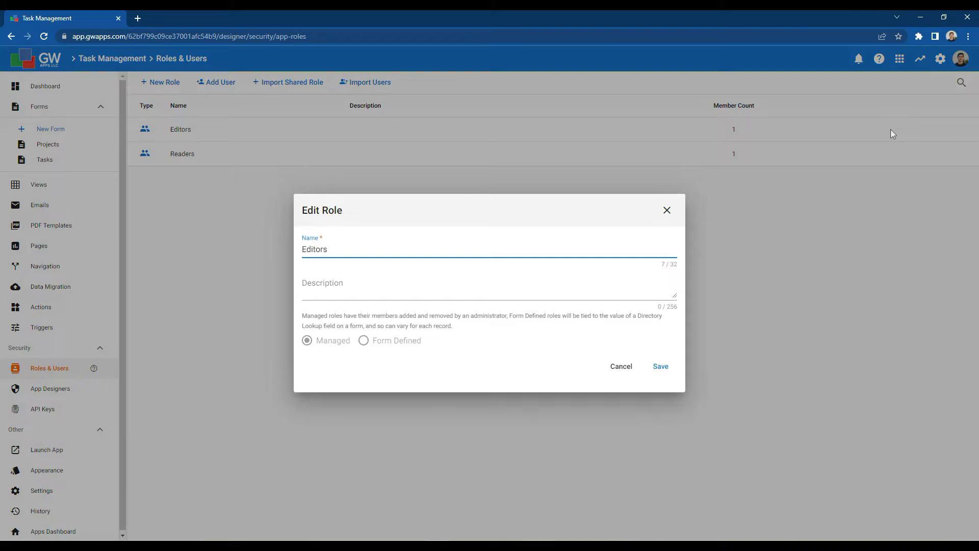
Rename the Editors role to Project Managers and save it.
{"action": "left_click_drag", "start_coordinate": [343, 251], "coordinate": [287, 250]}
{"action": "type", "text": "Project Managers"}
{"action": "left_click", "coordinate": [669, 375]}
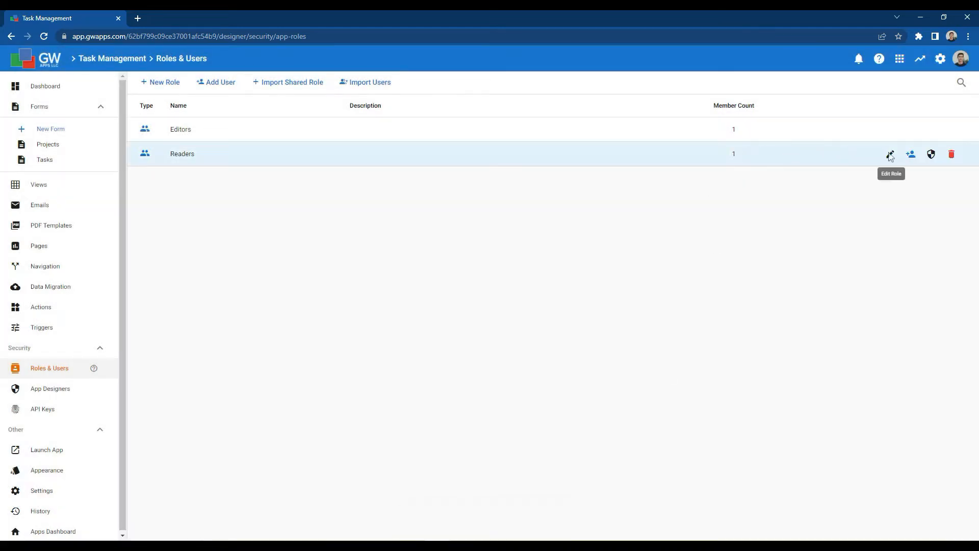
Rename the Readers role to Users, save it, and reload the page to refresh the role list.
{"action": "left_click", "coordinate": [890, 153]}
{"action": "left_click_drag", "start_coordinate": [510, 254], "coordinate": [295, 236]}
{"action": "type", "text": "Users"}
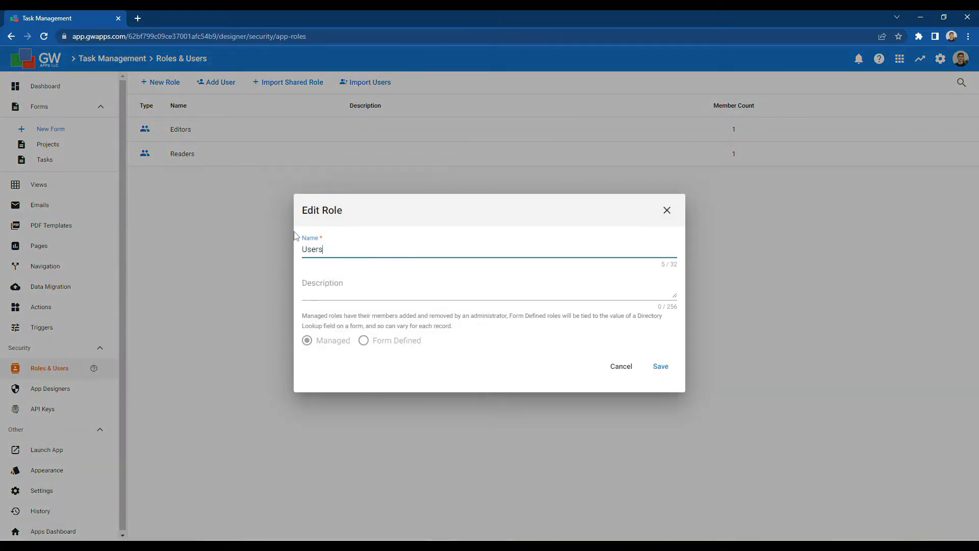
{"action": "left_click", "coordinate": [660, 367]}
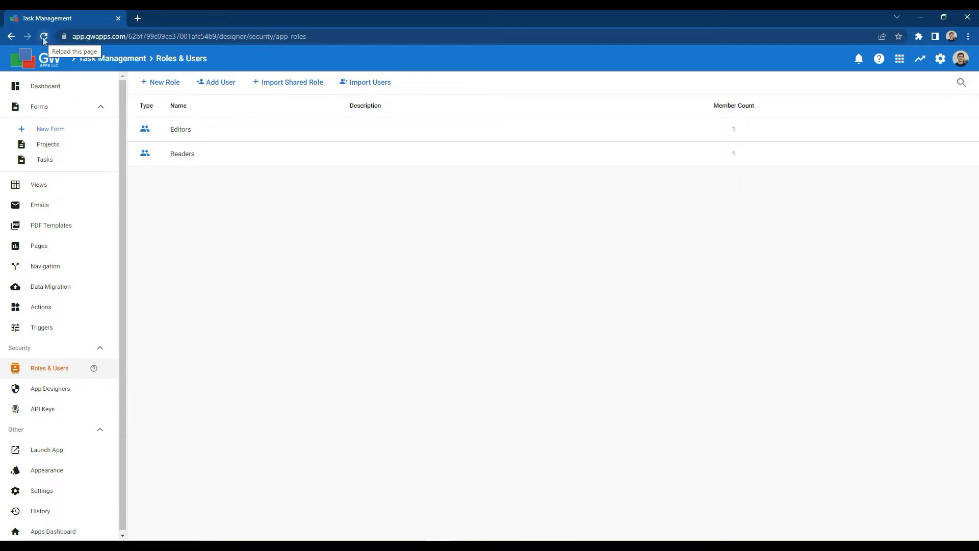
{"action": "left_click", "coordinate": [44, 37]}
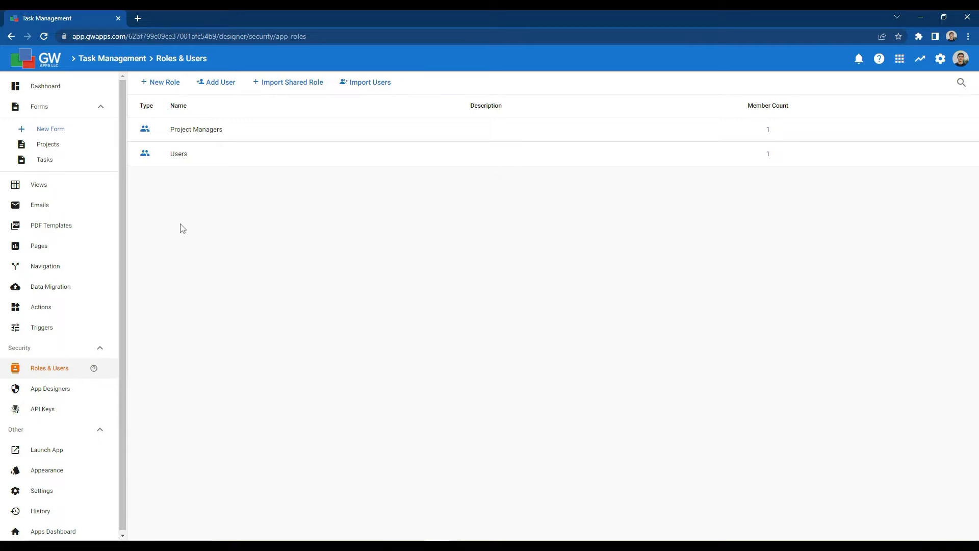
Examine the options for creating a role and for adding a user with assigned roles, without creating or adding anything.
{"action": "left_click", "coordinate": [162, 84]}
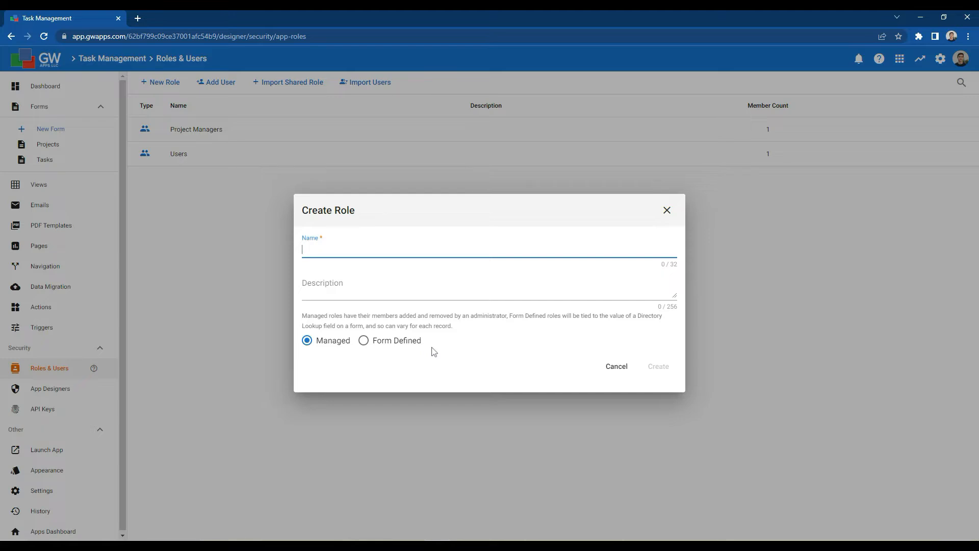
{"action": "left_click", "coordinate": [666, 213]}
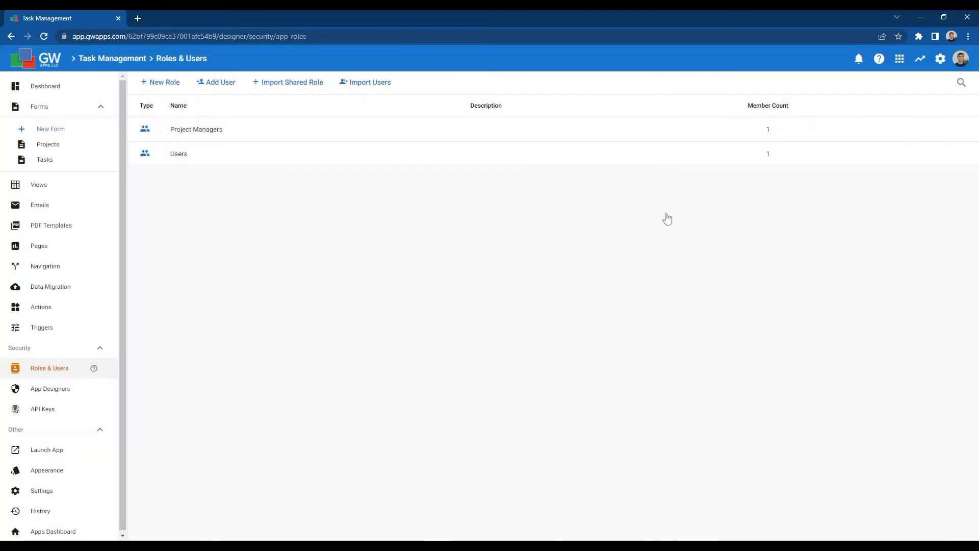
{"action": "left_click", "coordinate": [219, 83]}
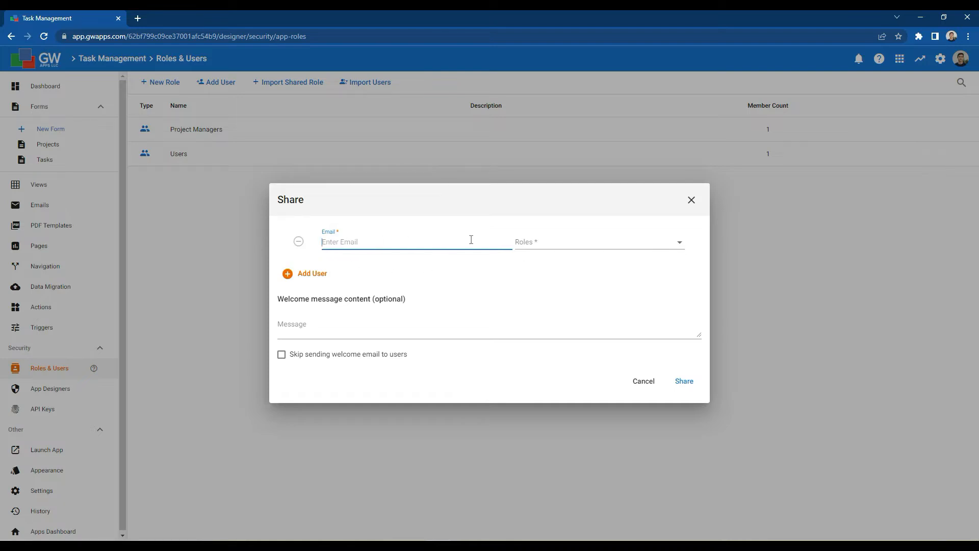
{"action": "left_click", "coordinate": [667, 247]}
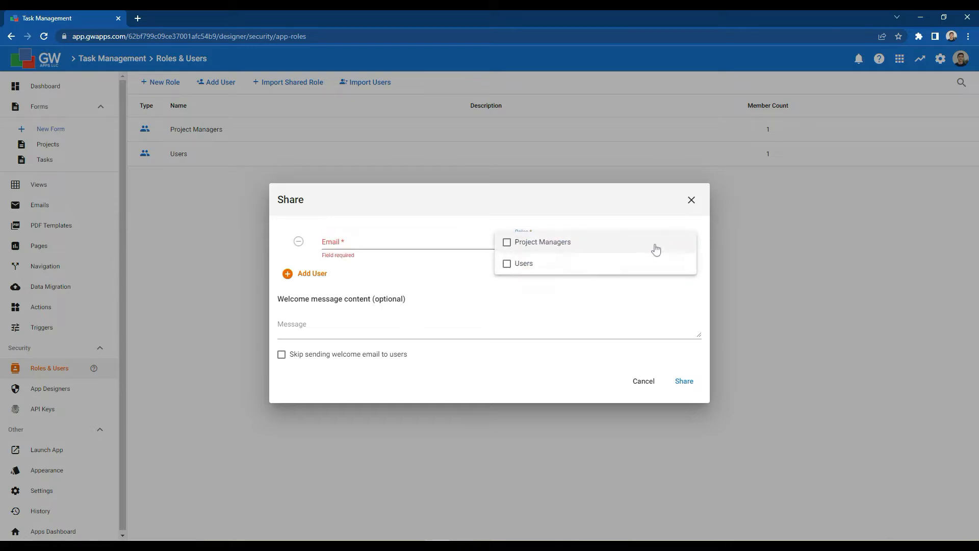
{"action": "left_click", "coordinate": [448, 274]}
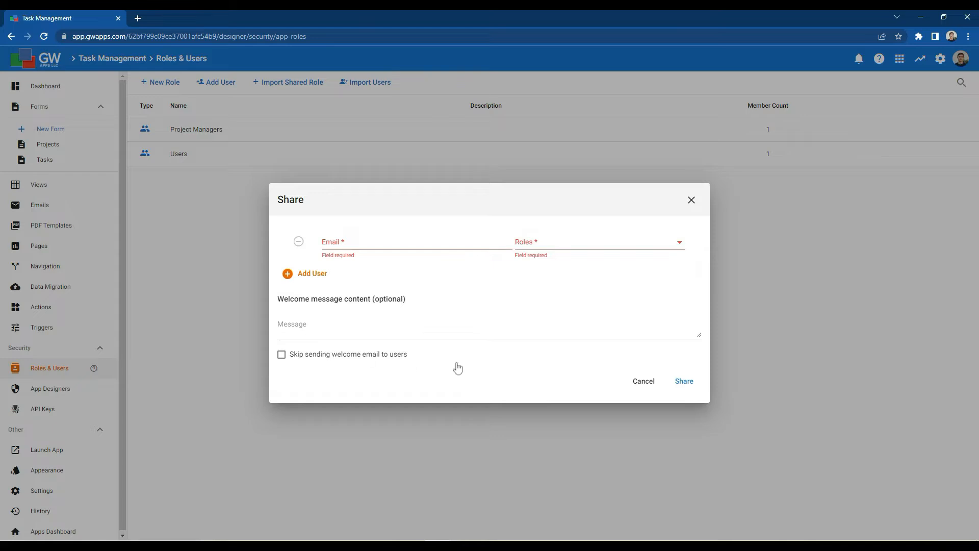
{"action": "left_click", "coordinate": [692, 200]}
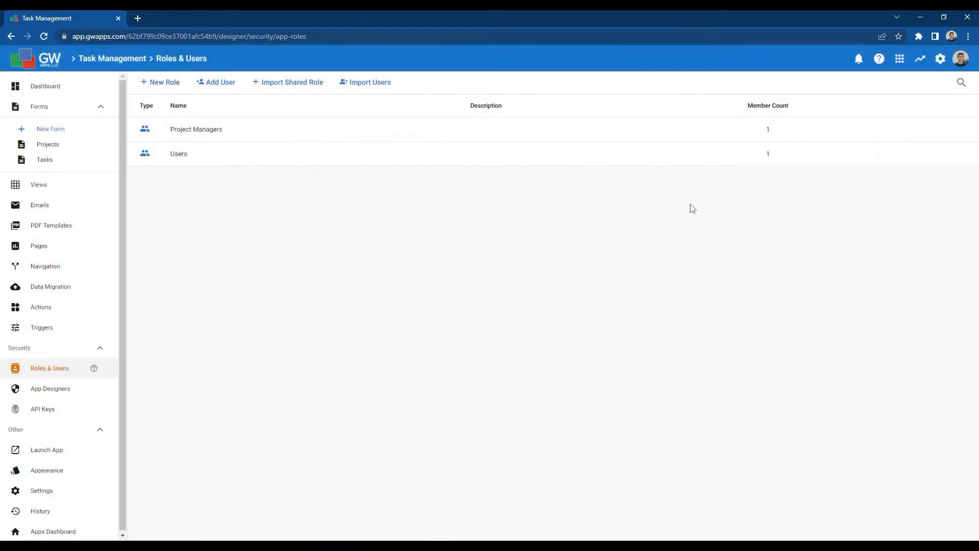
Examine the shared role import using All Domain Users as the choice, and leave without importing.
{"action": "left_click", "coordinate": [288, 86]}
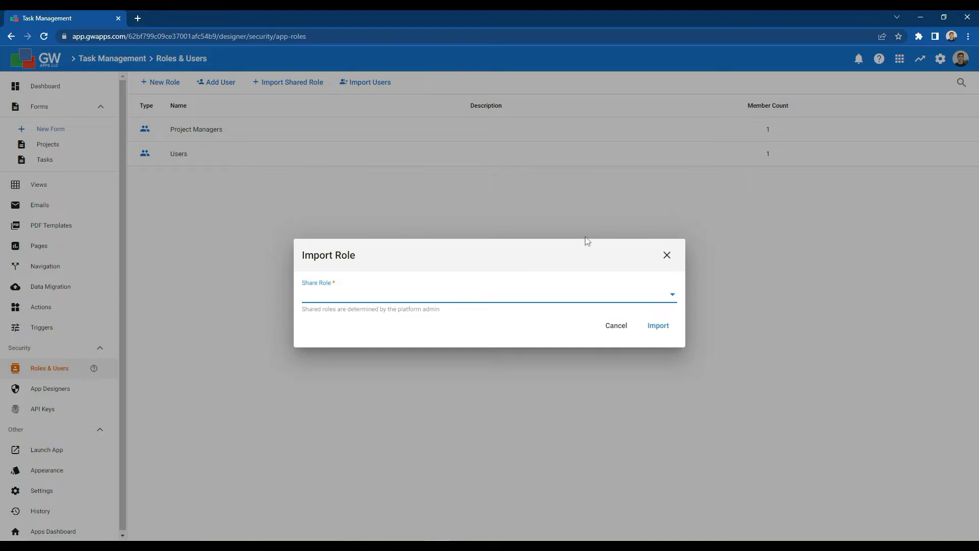
{"action": "left_click", "coordinate": [459, 299]}
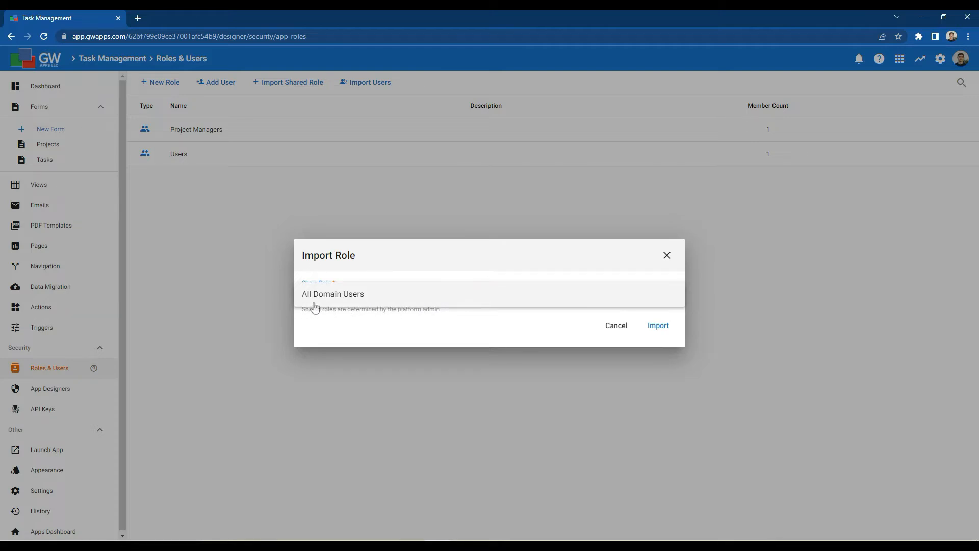
{"action": "left_click", "coordinate": [604, 303]}
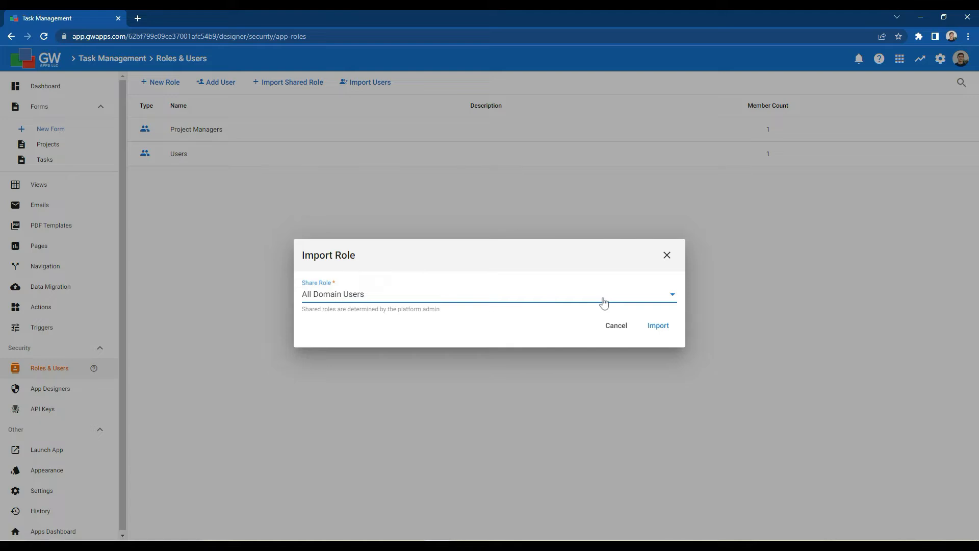
{"action": "left_click", "coordinate": [667, 255]}
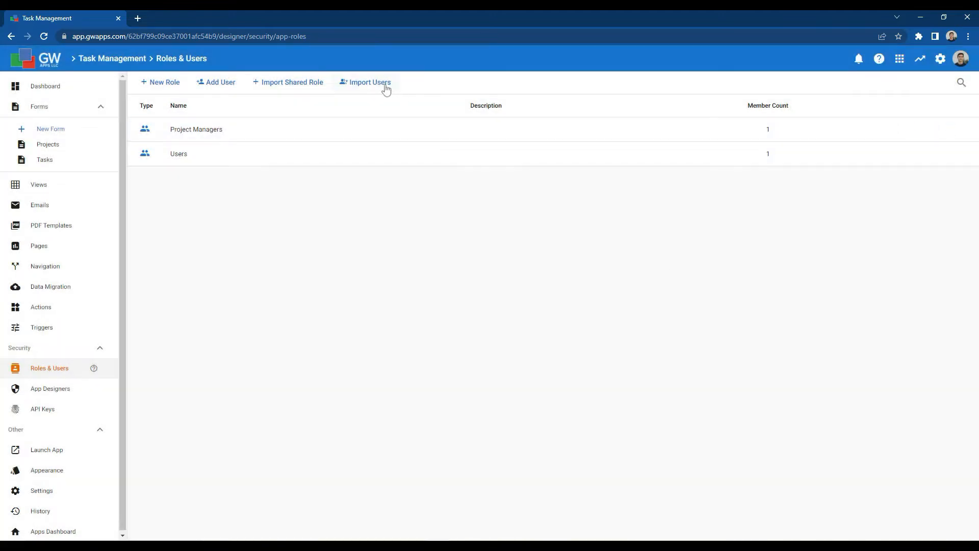
Examine the options for importing users from a file, including the assignable roles, and leave without importing.
{"action": "left_click", "coordinate": [386, 88]}
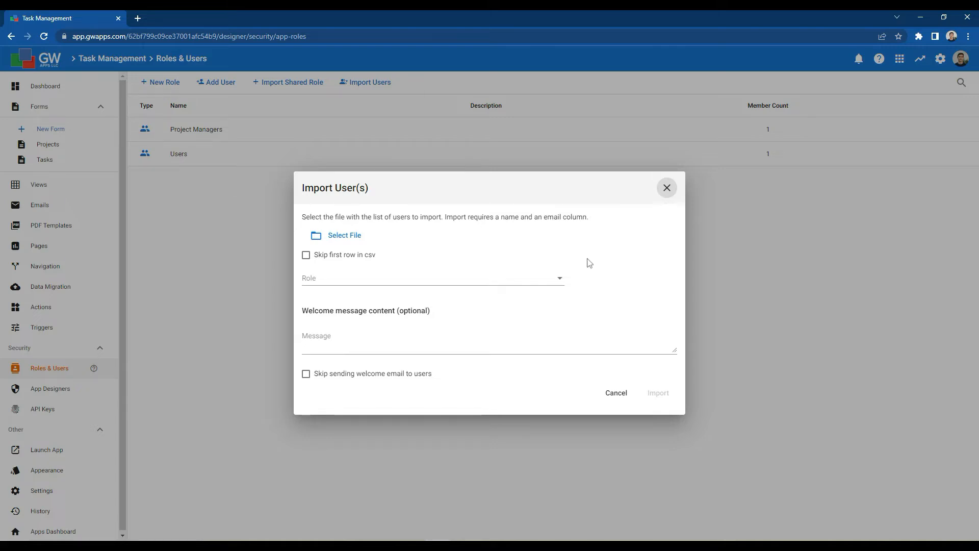
{"action": "left_click", "coordinate": [546, 285]}
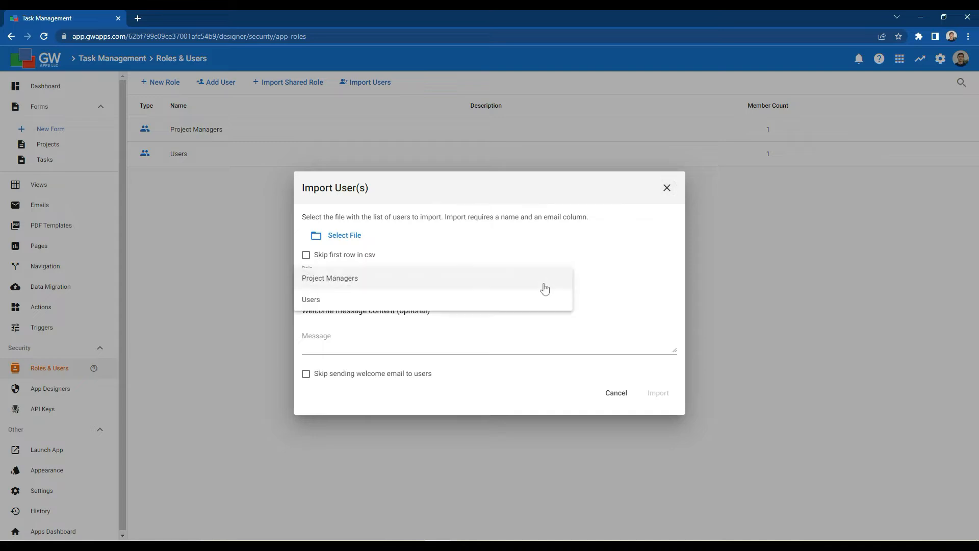
{"action": "left_click", "coordinate": [612, 284]}
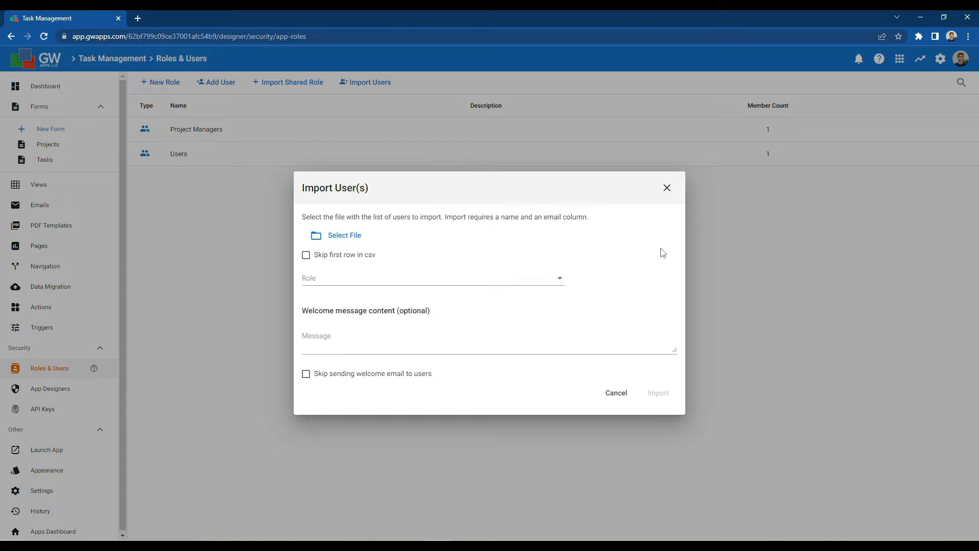
{"action": "left_click", "coordinate": [666, 188]}
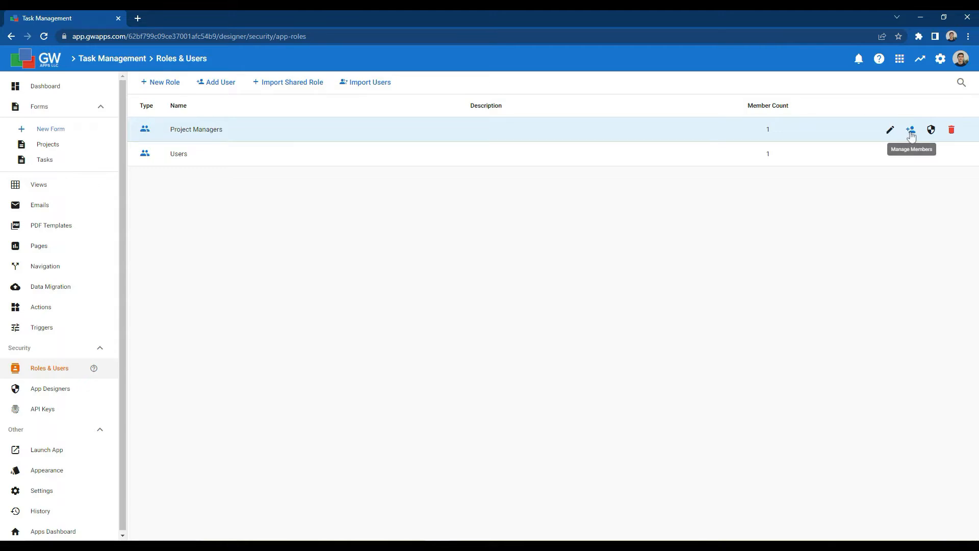
Review the Project Managers role's members, Projects form permissions and audit history.
{"action": "left_click", "coordinate": [911, 131]}
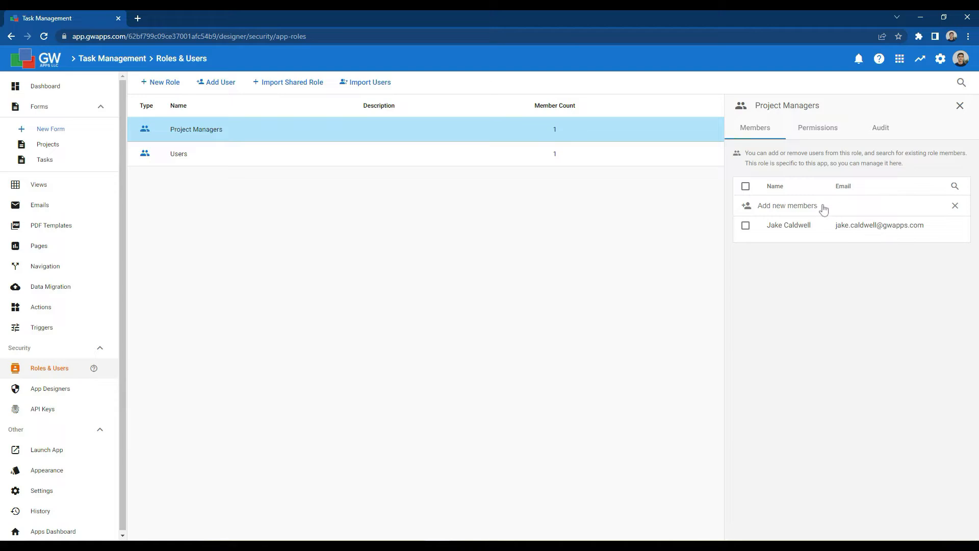
{"action": "left_click", "coordinate": [769, 225]}
{"action": "mouse_move", "coordinate": [661, 137]}
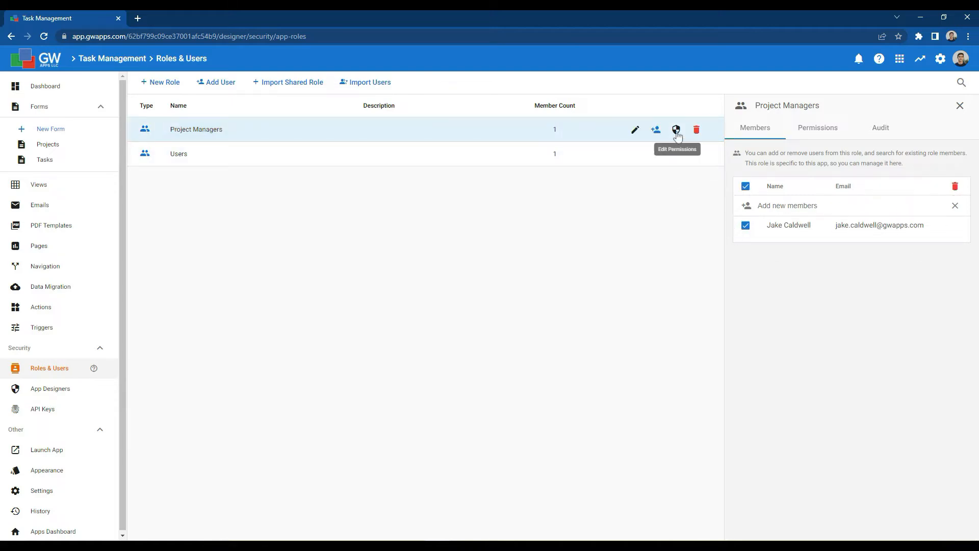
{"action": "left_click", "coordinate": [677, 133]}
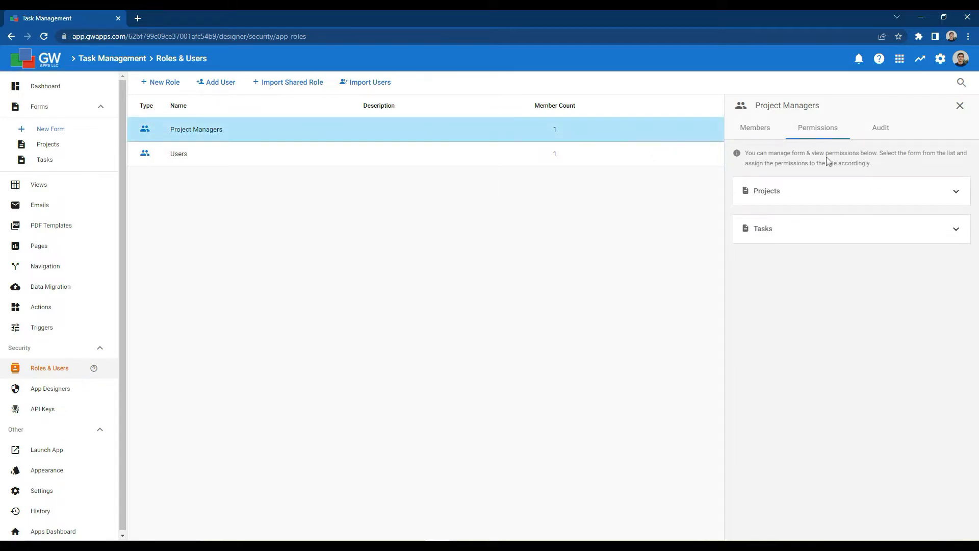
{"action": "left_click", "coordinate": [444, 156]}
{"action": "left_click", "coordinate": [452, 134]}
{"action": "left_click", "coordinate": [954, 195]}
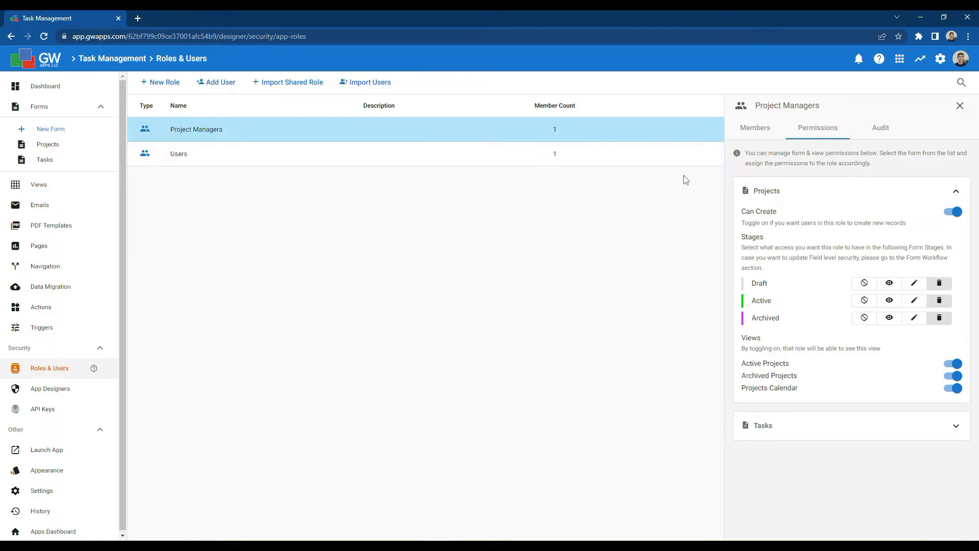
{"action": "mouse_move", "coordinate": [656, 134]}
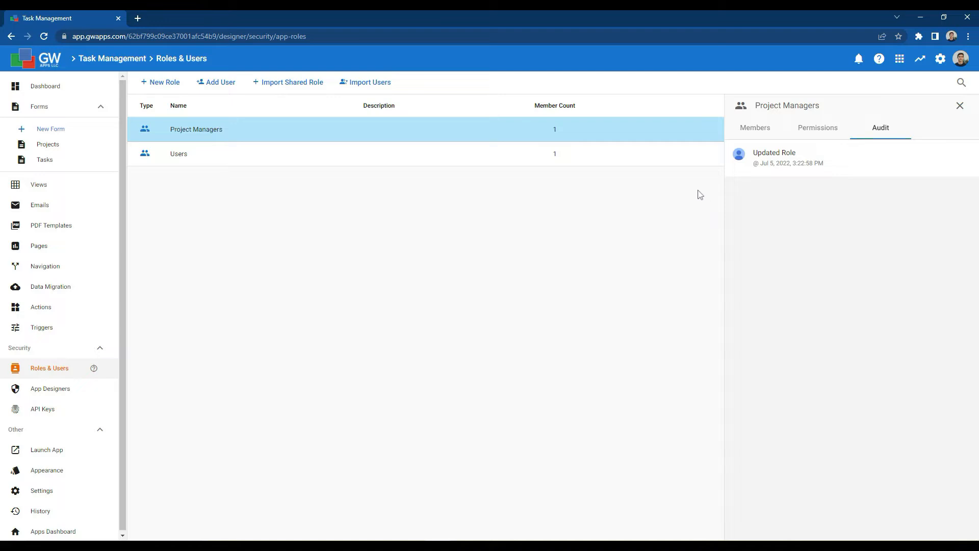
Review the Project Managers role's create, stage and view permissions on the Projects and Tasks forms.
{"action": "mouse_move", "coordinate": [676, 135]}
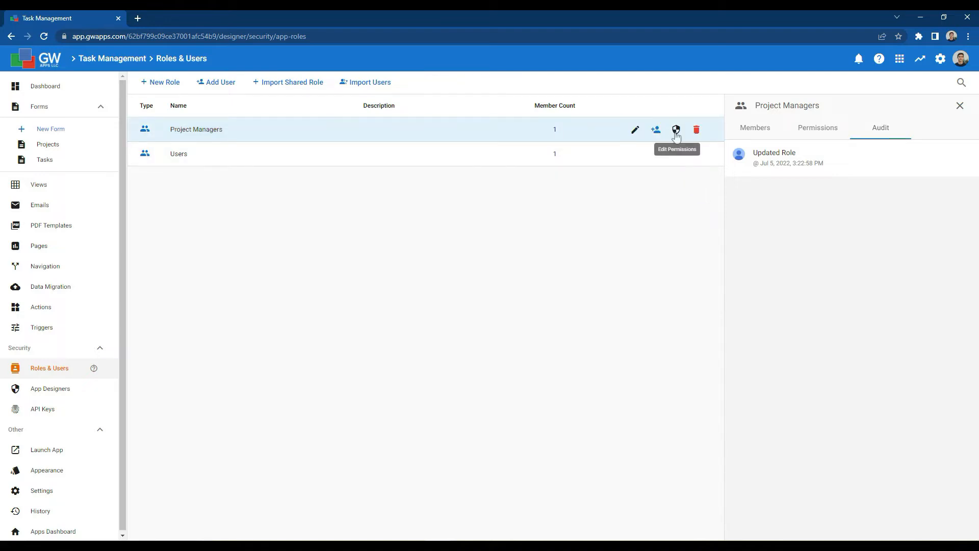
{"action": "left_click", "coordinate": [676, 131]}
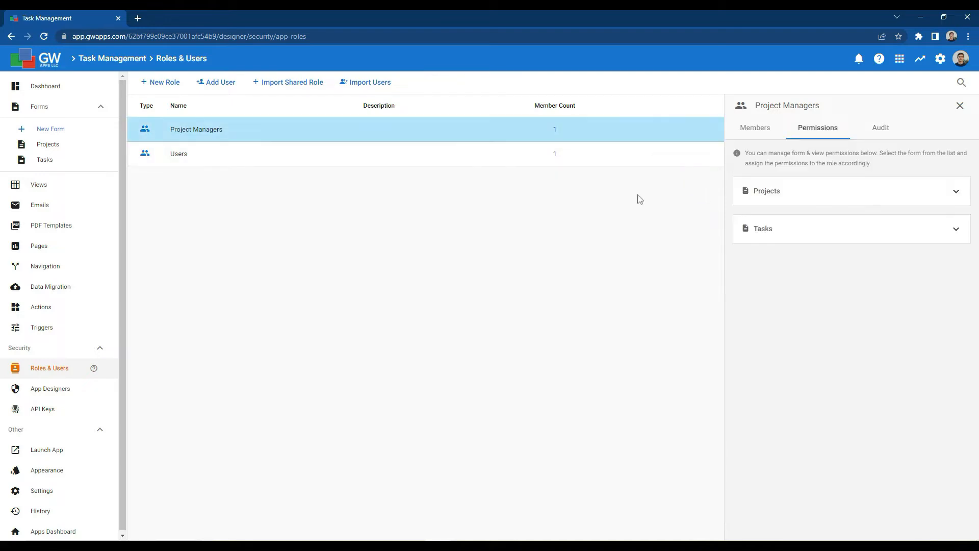
{"action": "left_click", "coordinate": [957, 193]}
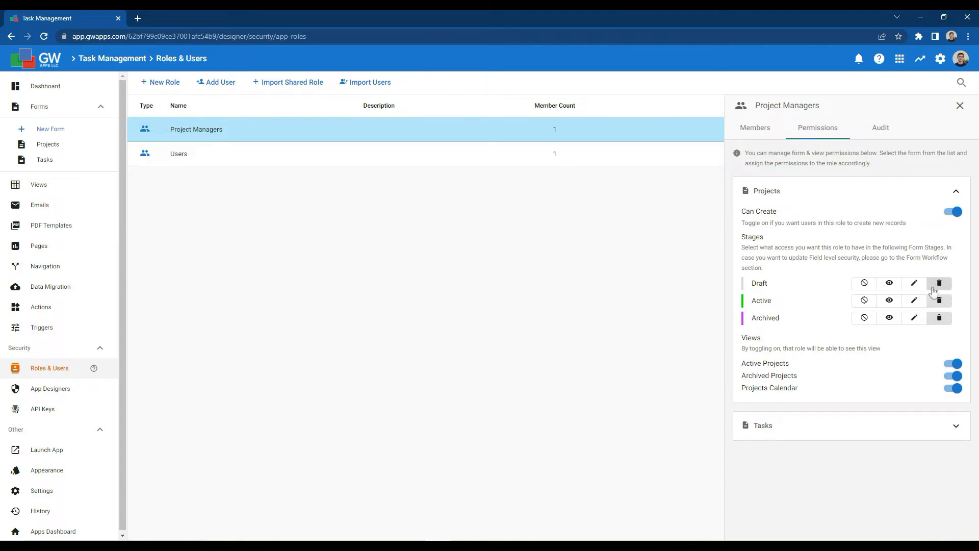
{"action": "left_click", "coordinate": [941, 288]}
{"action": "left_click", "coordinate": [859, 196]}
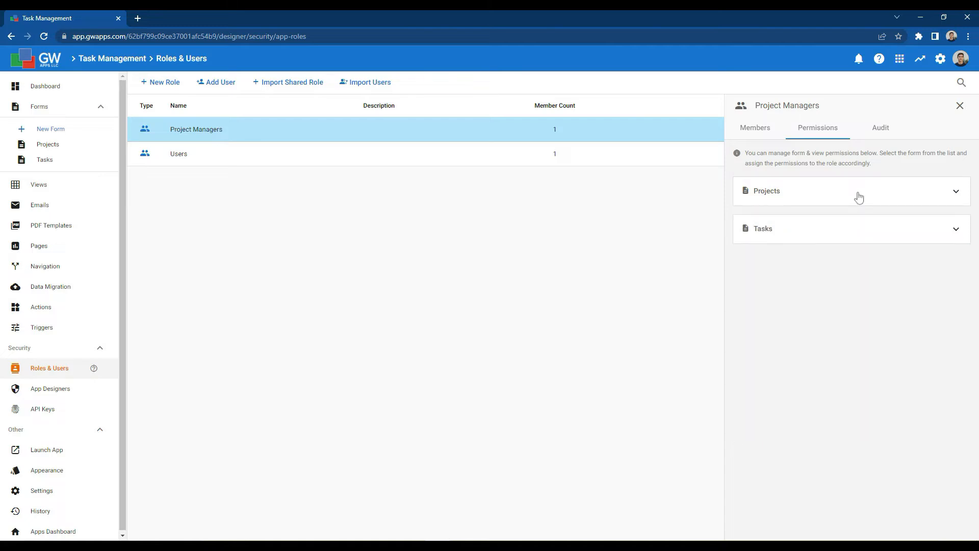
{"action": "left_click", "coordinate": [864, 234]}
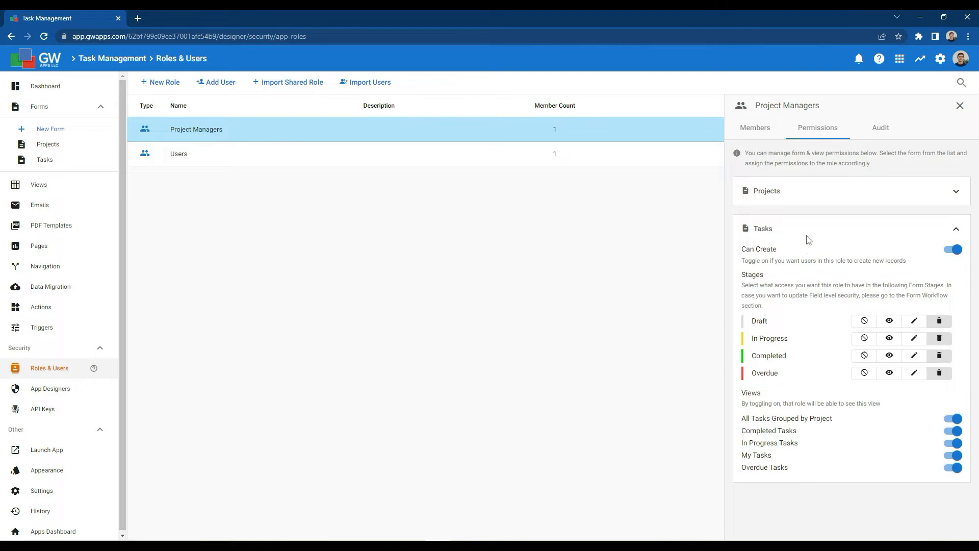
For the Users role on the Projects form, disable Can Create and set the Draft stage to no access.
{"action": "left_click", "coordinate": [503, 163]}
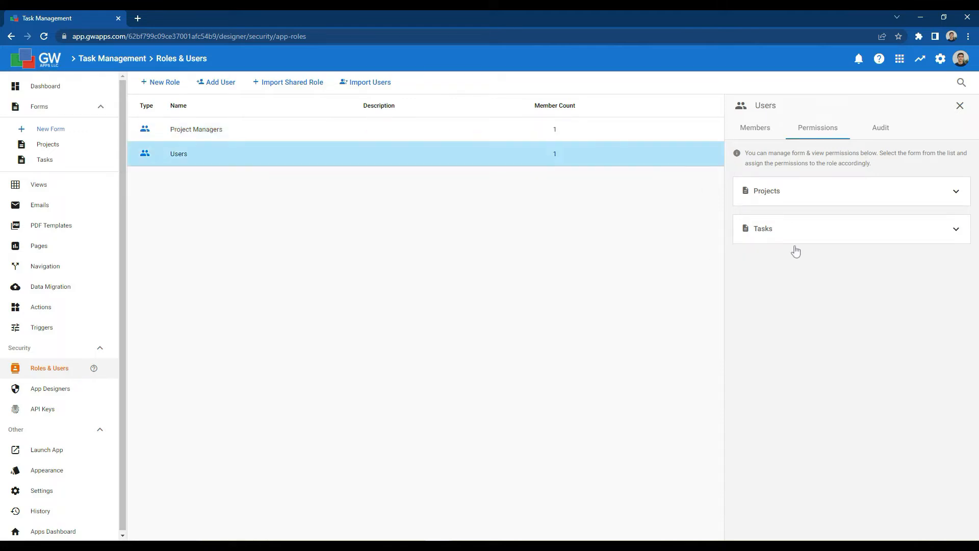
{"action": "left_click", "coordinate": [827, 134]}
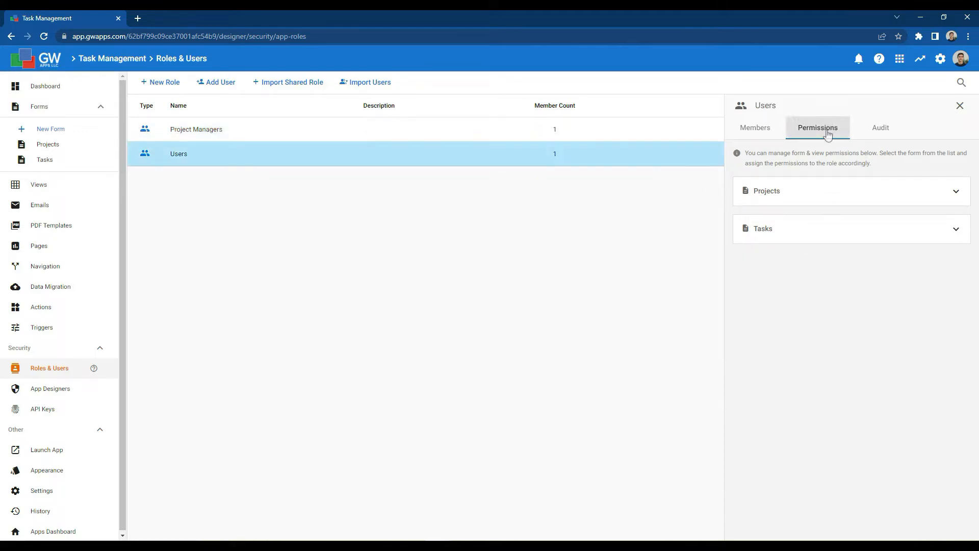
{"action": "left_click", "coordinate": [837, 195]}
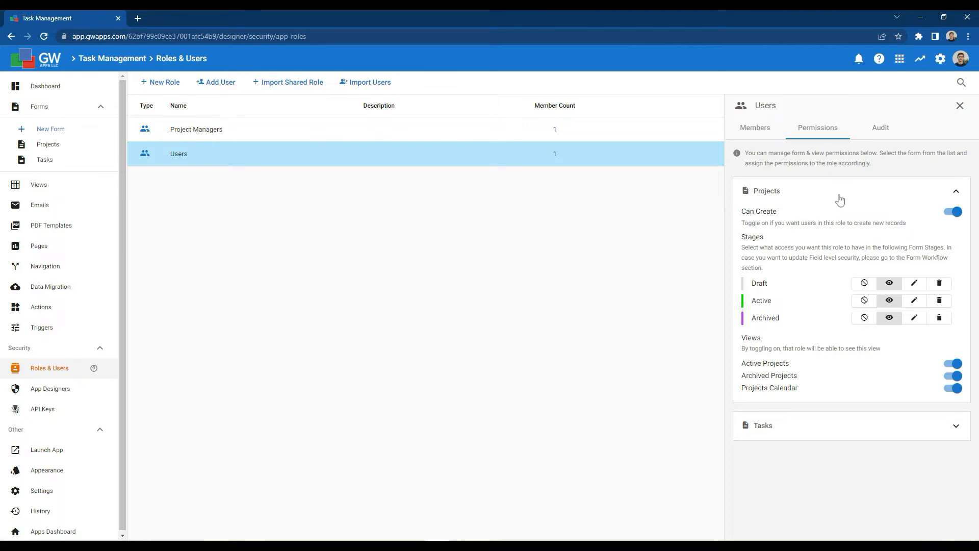
{"action": "left_click", "coordinate": [959, 216]}
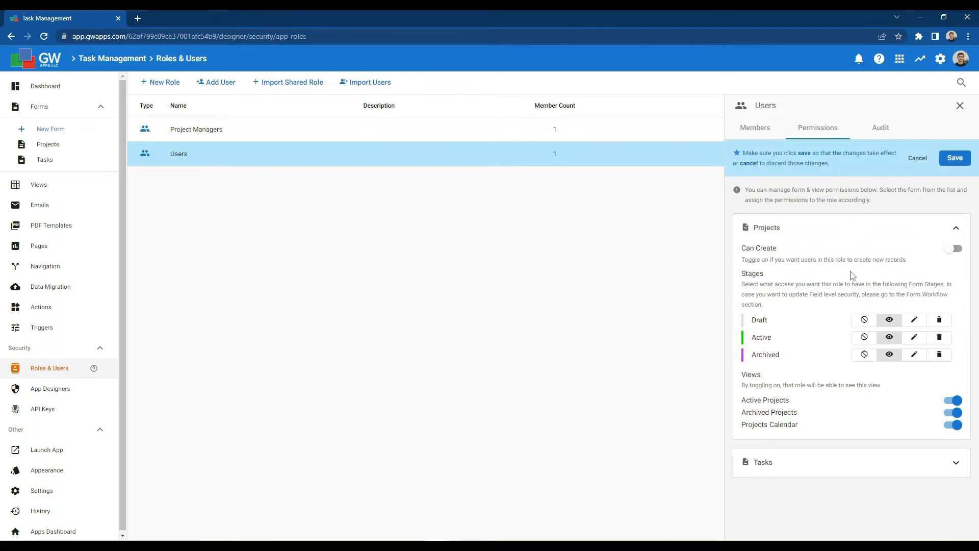
{"action": "left_click", "coordinate": [866, 321]}
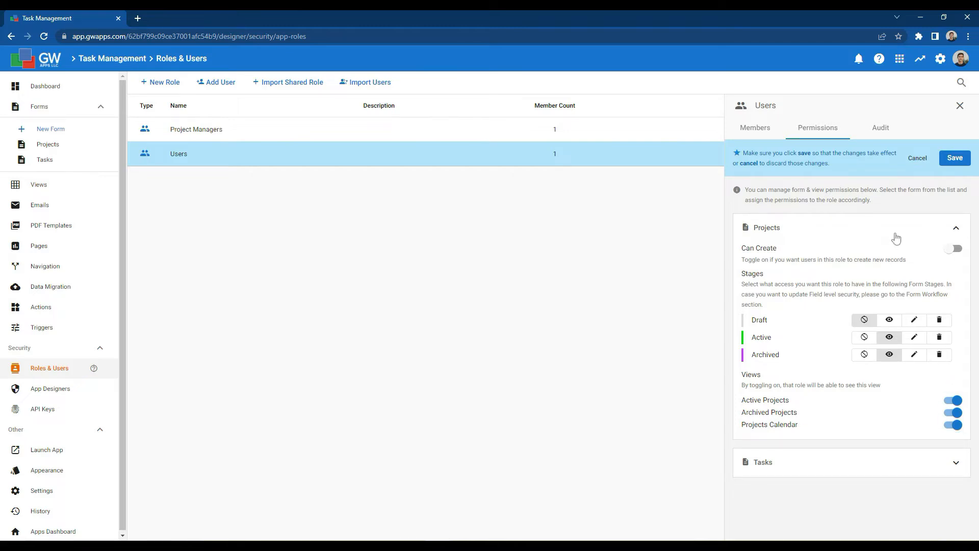
{"action": "left_click", "coordinate": [839, 230]}
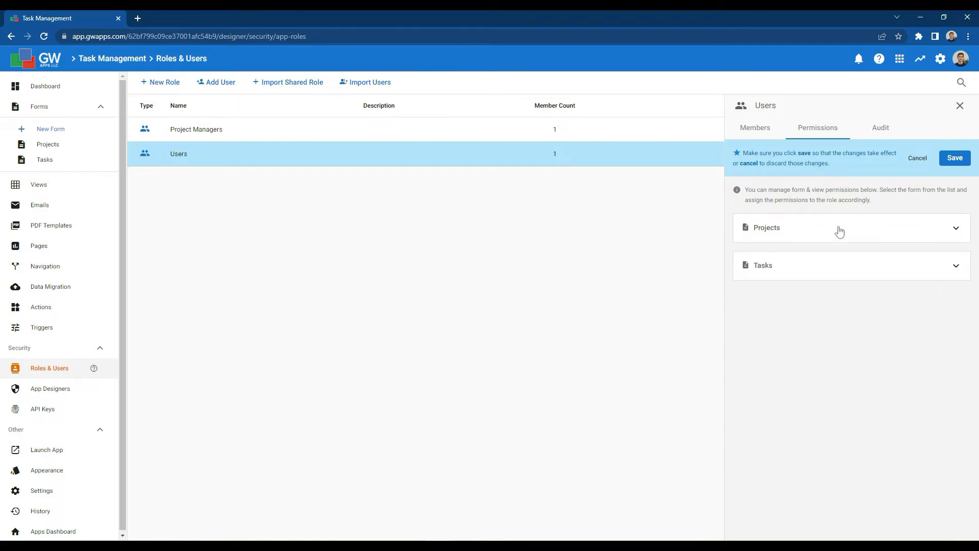
For the Users role on the Tasks form, disable Can Create, set the Draft stage to no access, and save the role's permissions.
{"action": "left_click", "coordinate": [853, 271]}
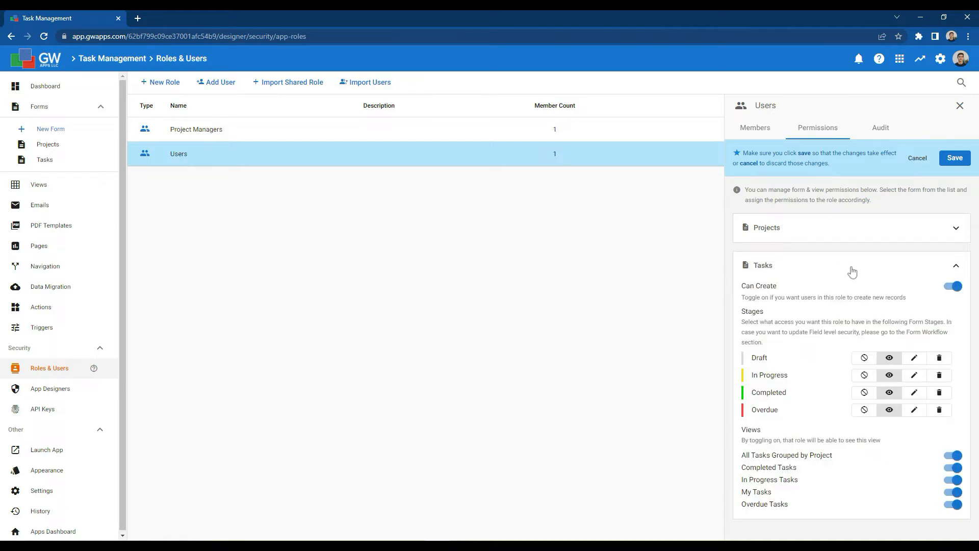
{"action": "left_click", "coordinate": [955, 288]}
{"action": "left_click", "coordinate": [863, 366]}
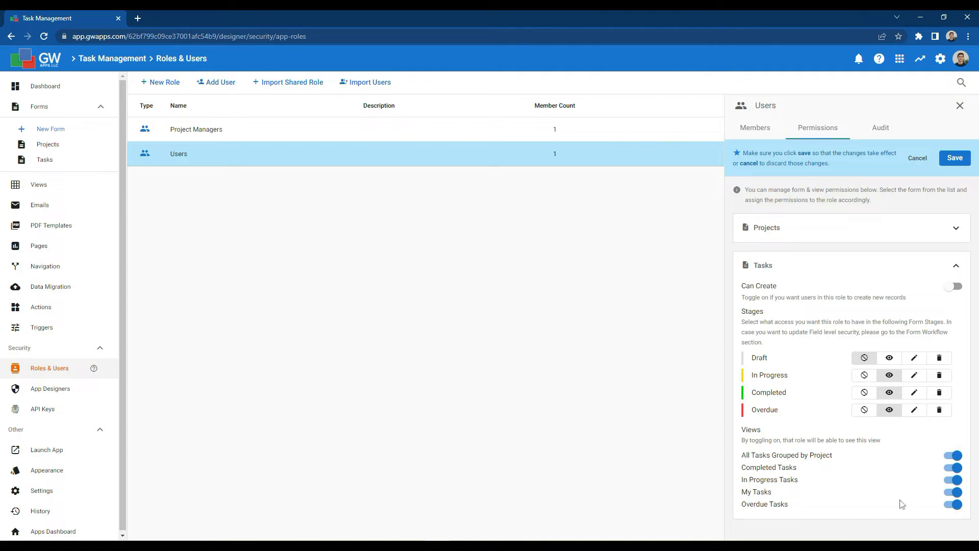
{"action": "left_click", "coordinate": [878, 270]}
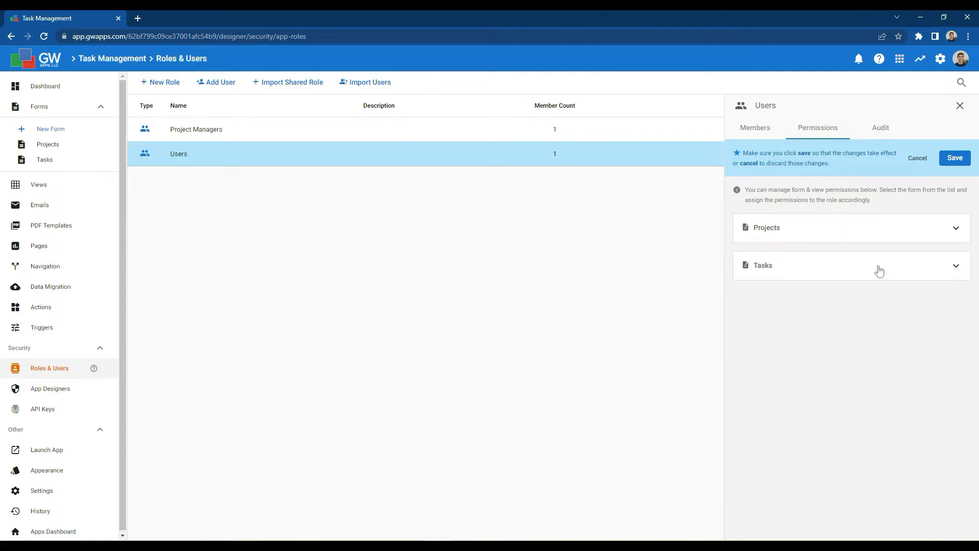
{"action": "left_click", "coordinate": [959, 159]}
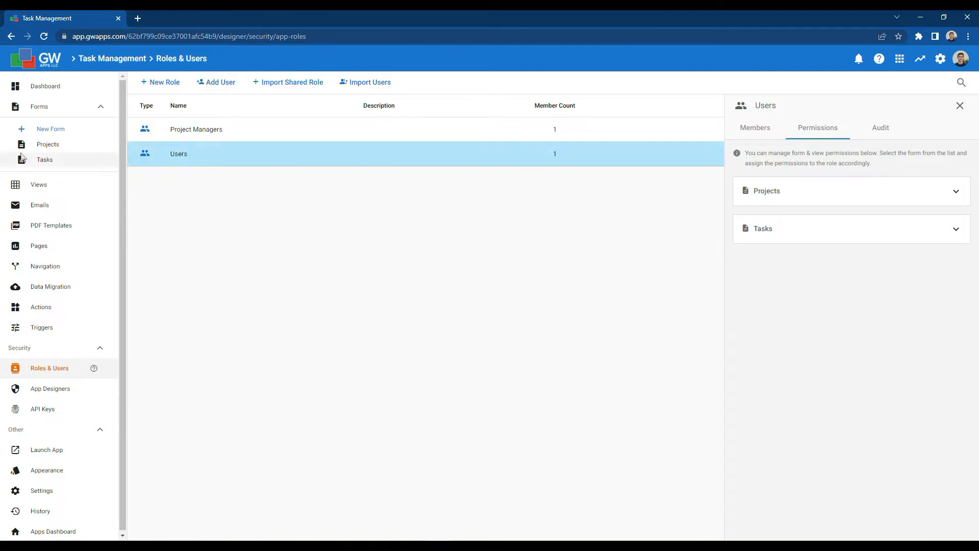
In the Projects form's workflow, open the Draft stage field security for Project Managers and disable User can save.
{"action": "left_click", "coordinate": [64, 149]}
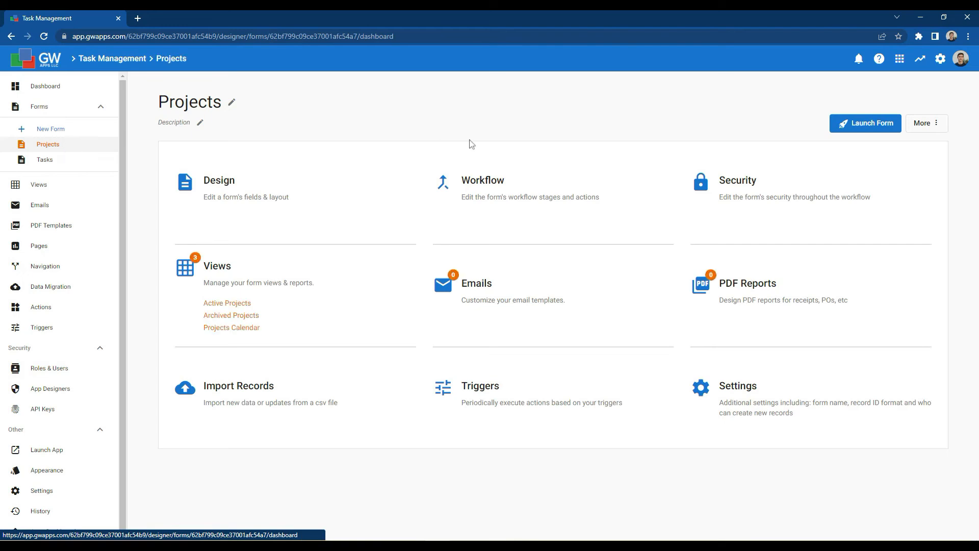
{"action": "left_click", "coordinate": [514, 184]}
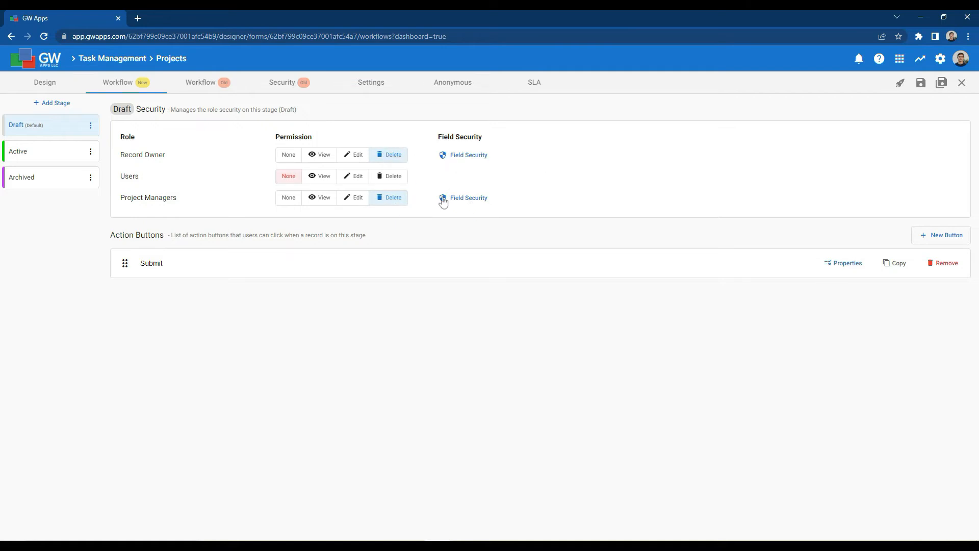
{"action": "left_click", "coordinate": [464, 203]}
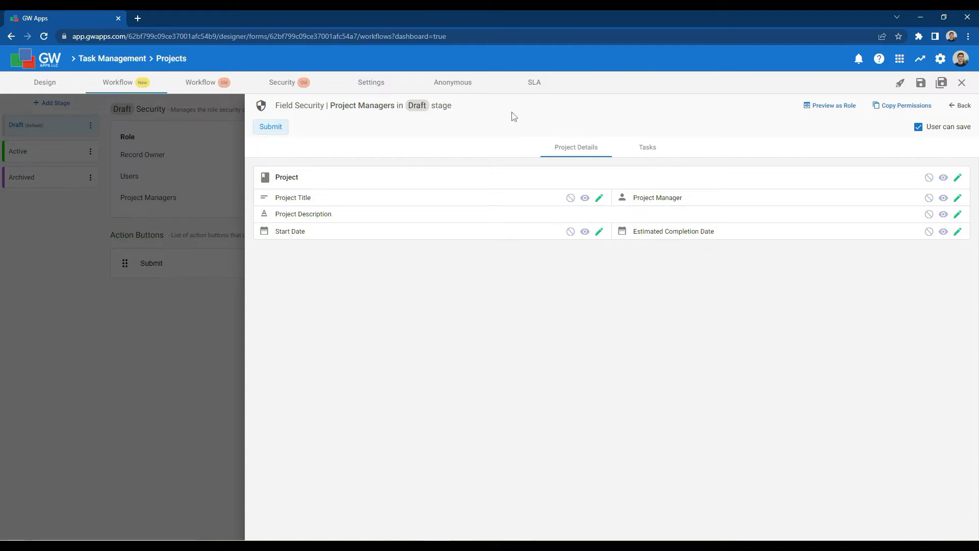
{"action": "left_click", "coordinate": [271, 128]}
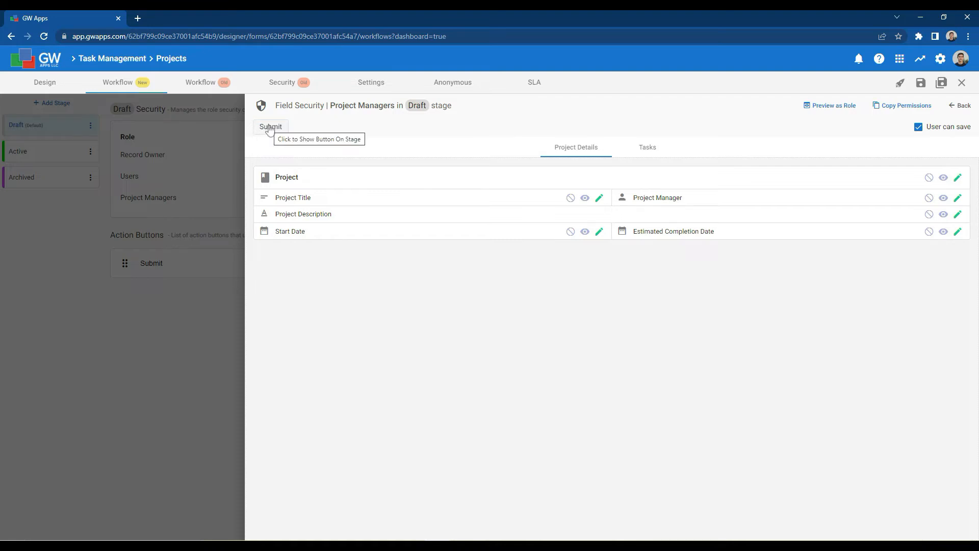
{"action": "left_click", "coordinate": [271, 128]}
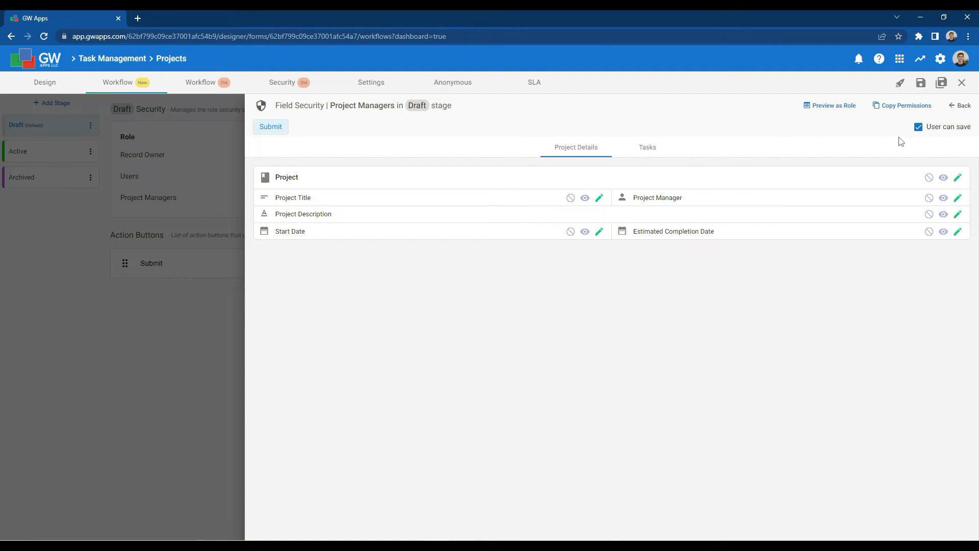
{"action": "left_click", "coordinate": [920, 131]}
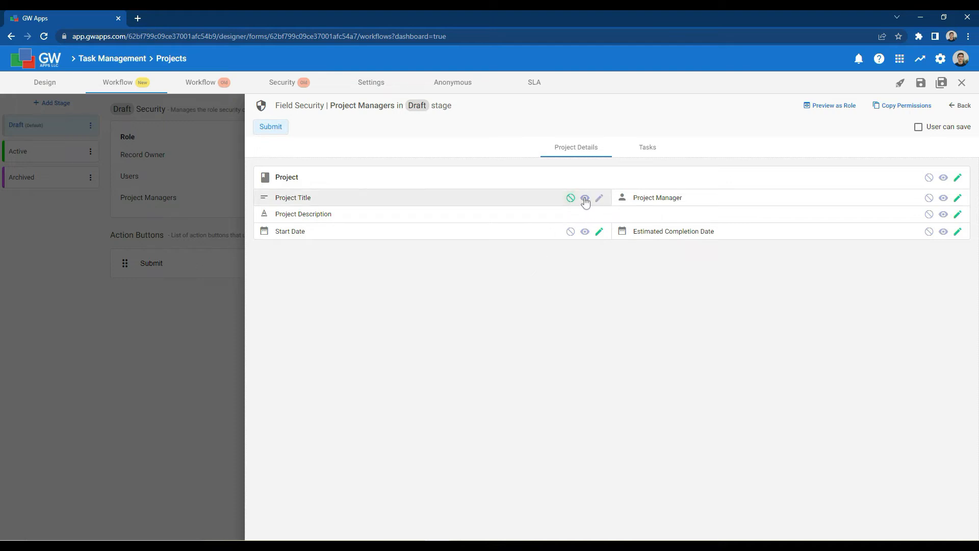
Try hidden and view-only access on the Project section's fields for Project Managers and set the whole section back to editable.
{"action": "left_click", "coordinate": [585, 198]}
{"action": "left_click", "coordinate": [943, 178]}
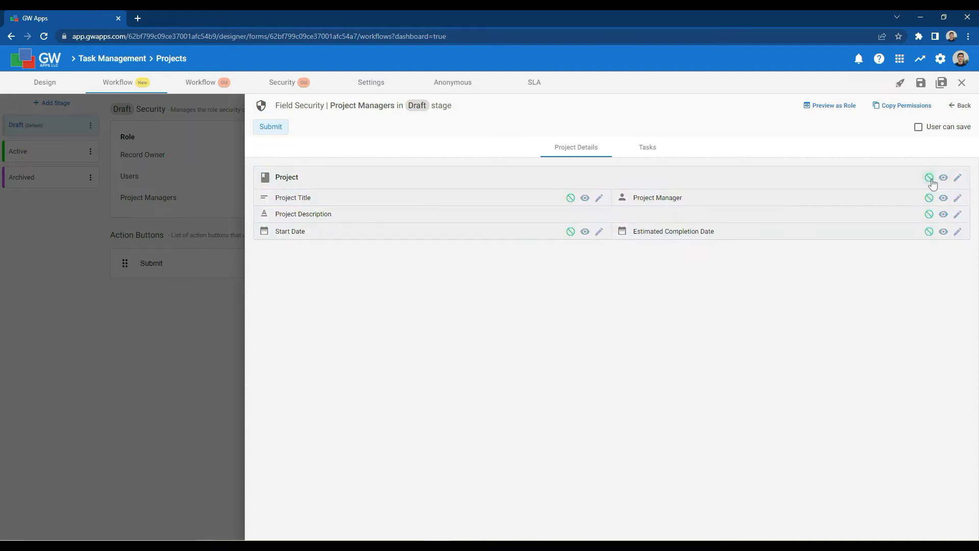
{"action": "left_click", "coordinate": [957, 178]}
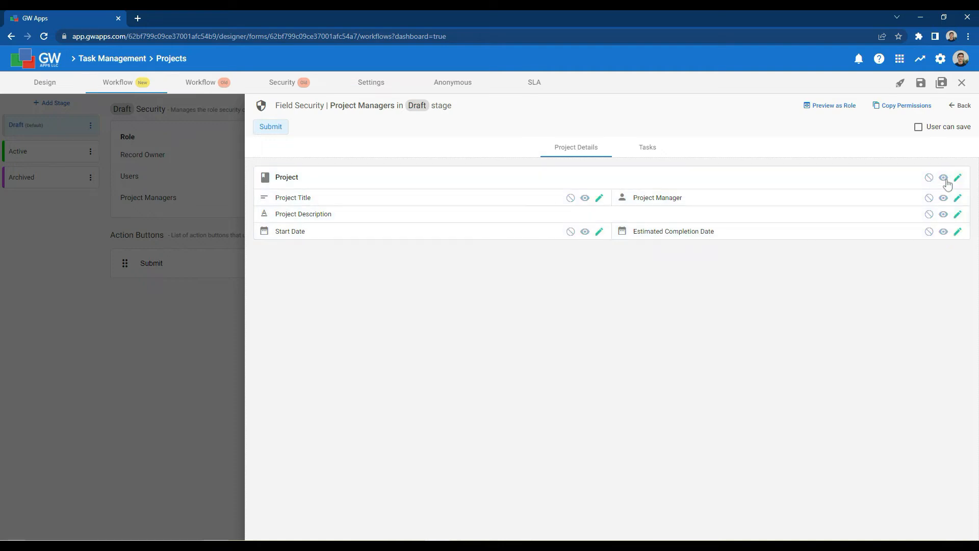
{"action": "left_click", "coordinate": [943, 178]}
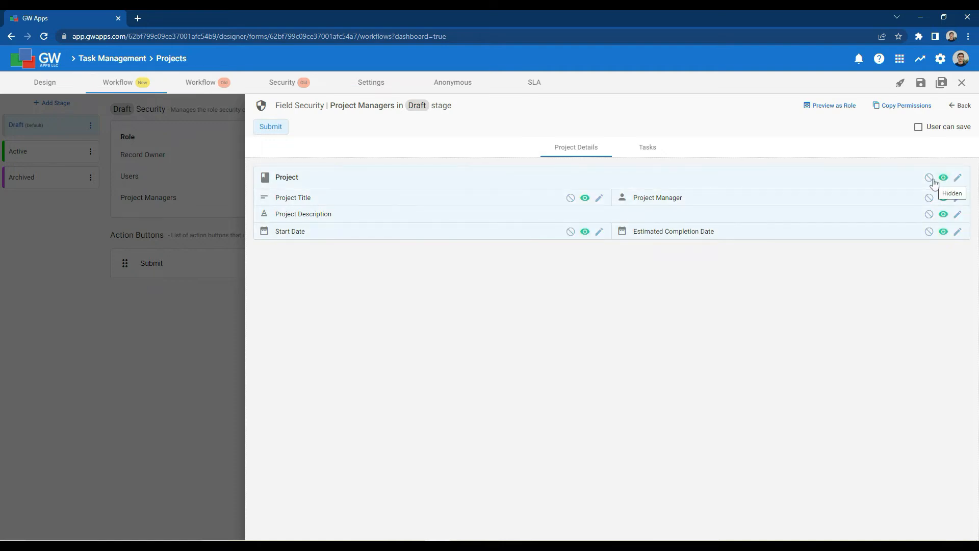
{"action": "left_click", "coordinate": [959, 179]}
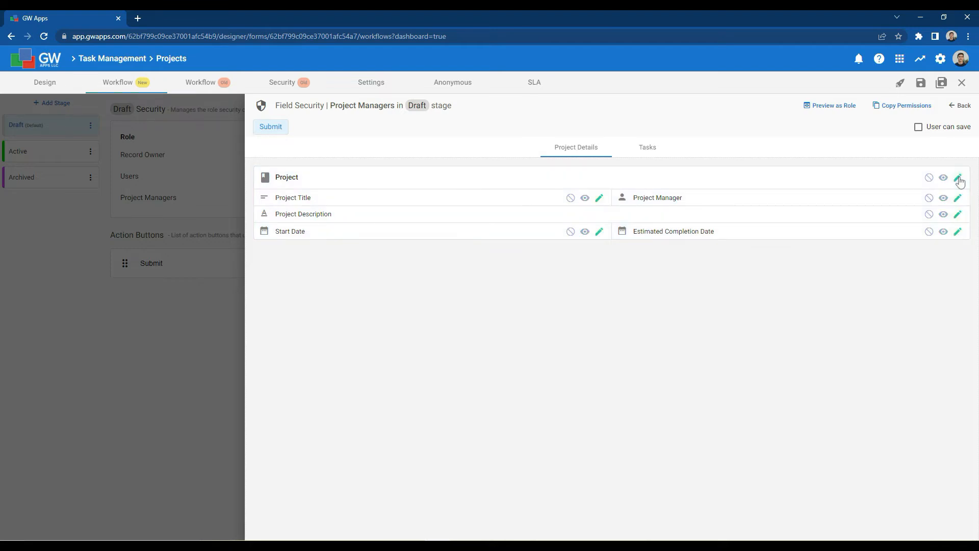
Hide the whole Tasks section from Project Managers in the Draft stage and preview the form as that role.
{"action": "left_click", "coordinate": [645, 155]}
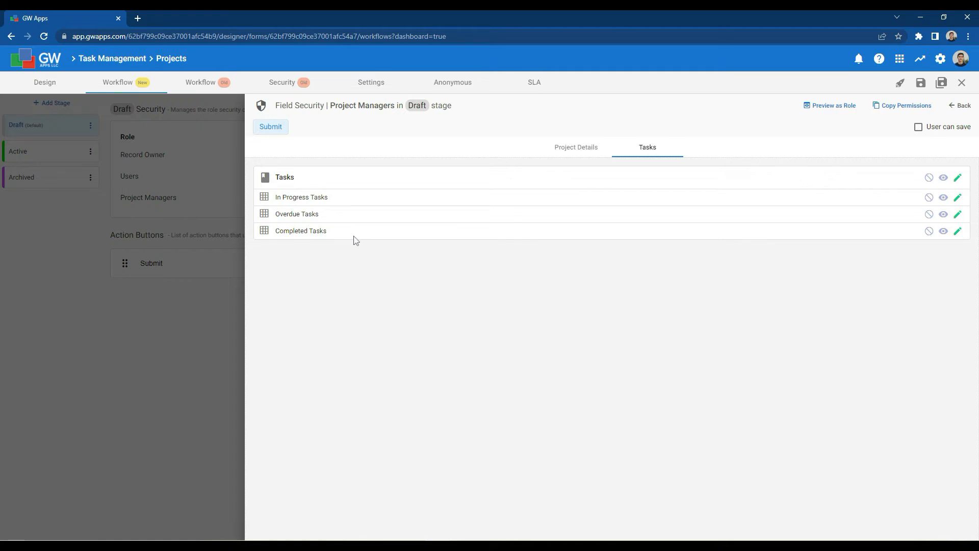
{"action": "left_click", "coordinate": [930, 179]}
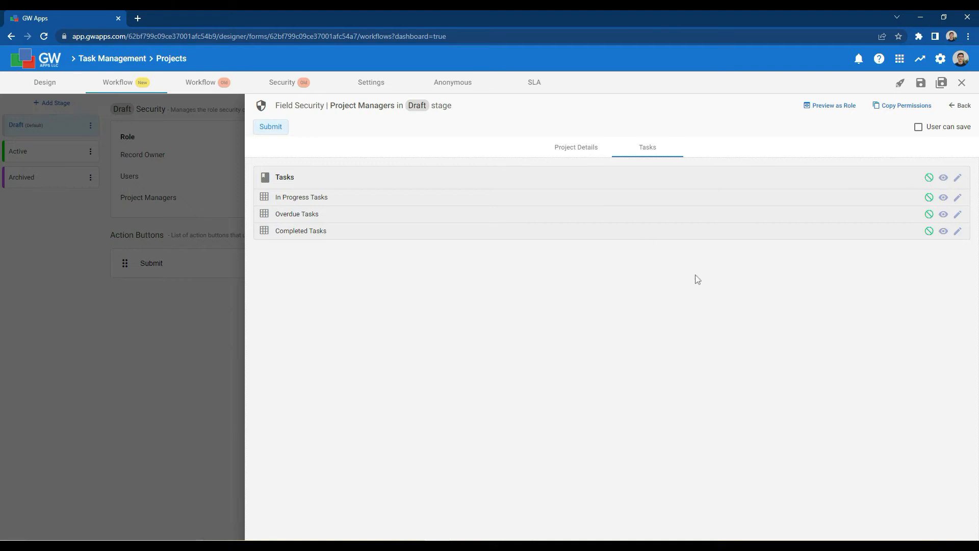
{"action": "left_click", "coordinate": [822, 114]}
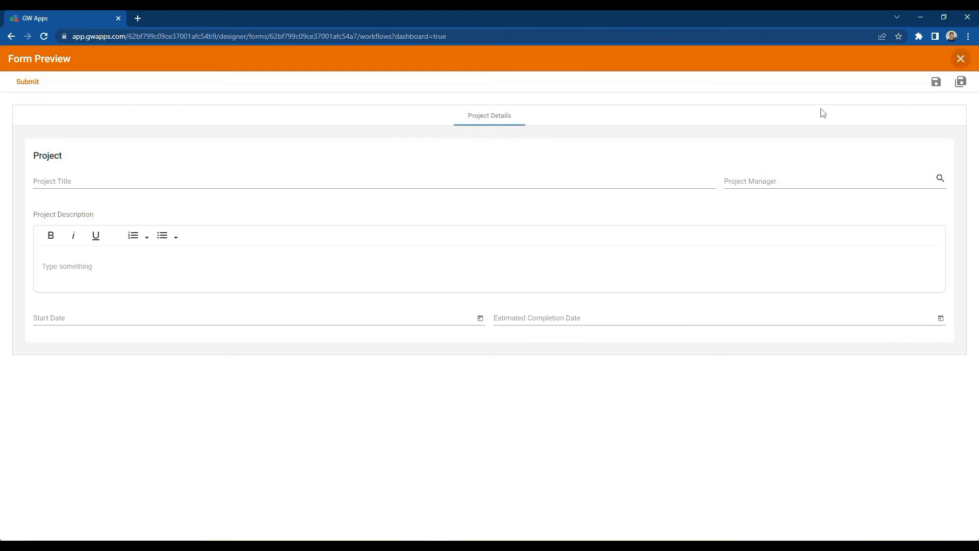
{"action": "left_click", "coordinate": [254, 181]}
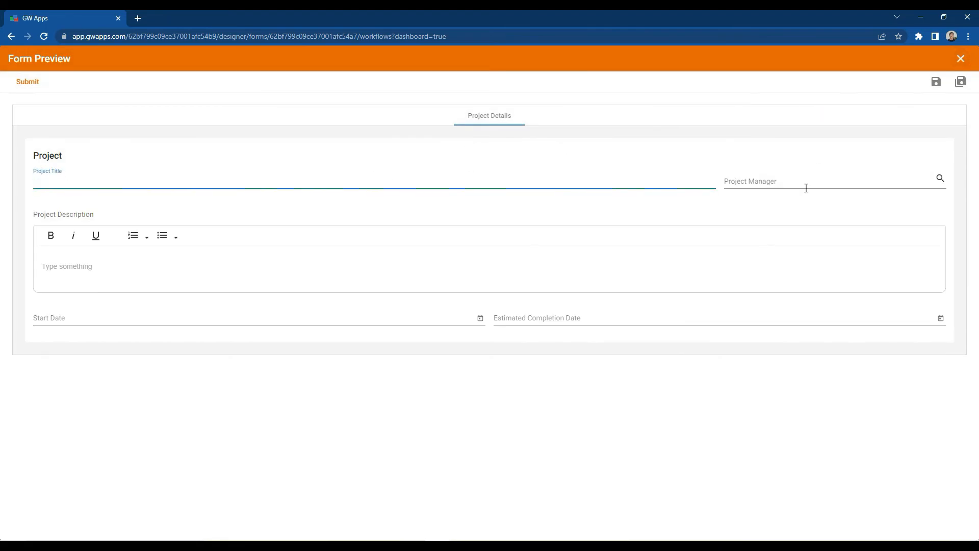
{"action": "left_click", "coordinate": [439, 324]}
{"action": "left_click", "coordinate": [448, 277]}
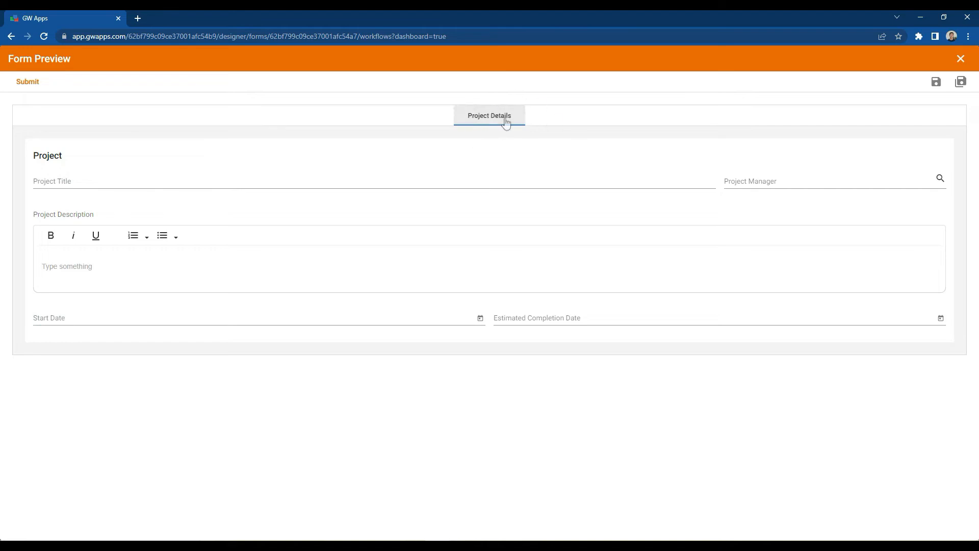
{"action": "left_click", "coordinate": [966, 63]}
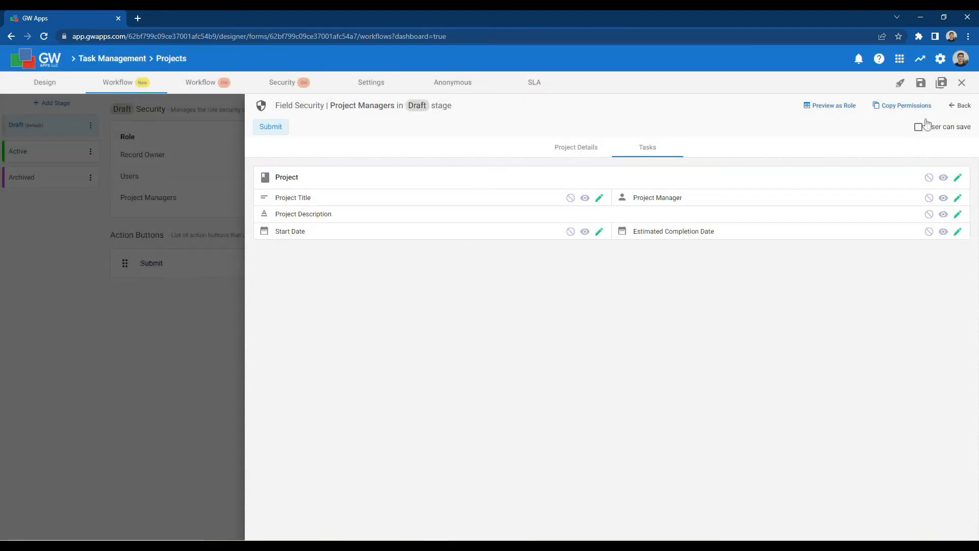
Copy the Project Managers' permissions for All Fields to the Record Owner role in the Draft stage and return to the stage security.
{"action": "left_click", "coordinate": [898, 107]}
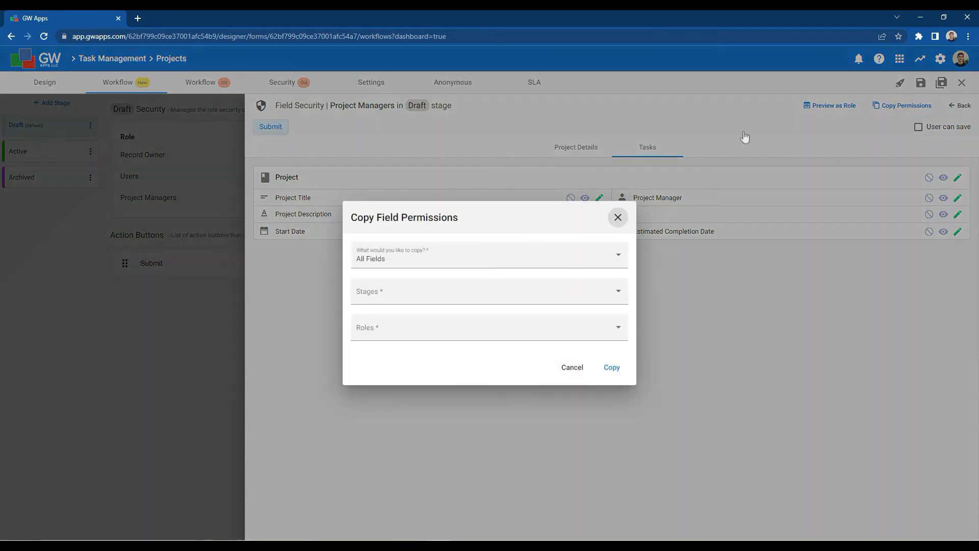
{"action": "left_click", "coordinate": [406, 263]}
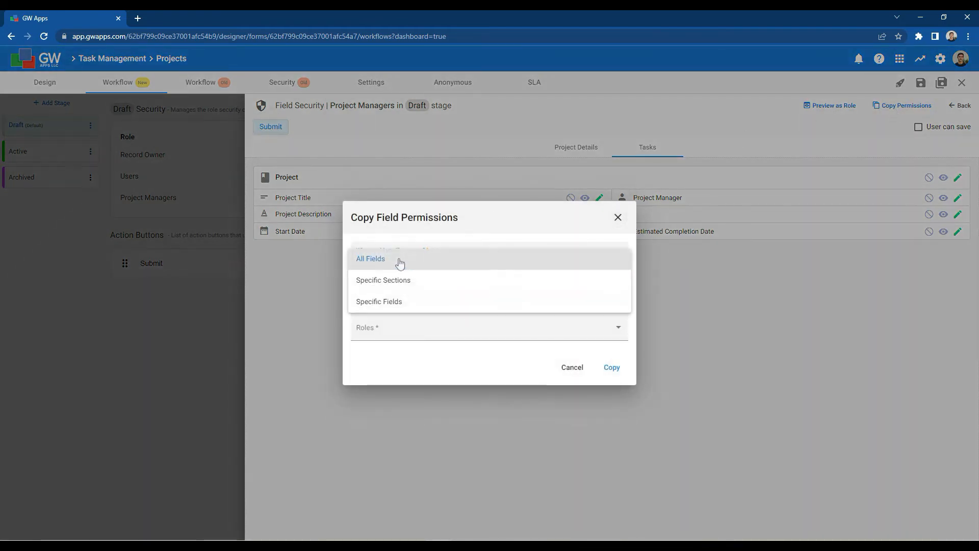
{"action": "left_click", "coordinate": [400, 263]}
{"action": "left_click", "coordinate": [403, 301]}
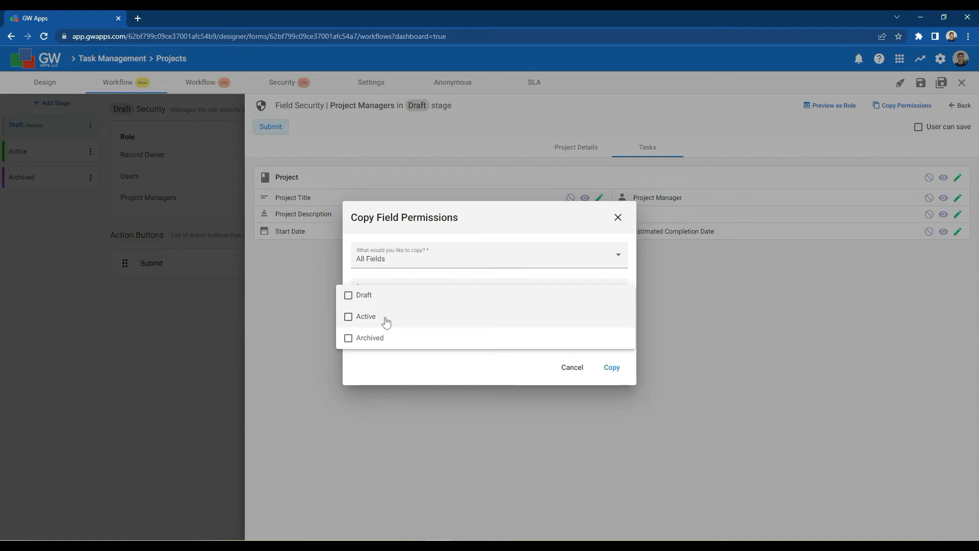
{"action": "left_click", "coordinate": [380, 298]}
{"action": "left_click", "coordinate": [467, 224]}
{"action": "left_click", "coordinate": [449, 328]}
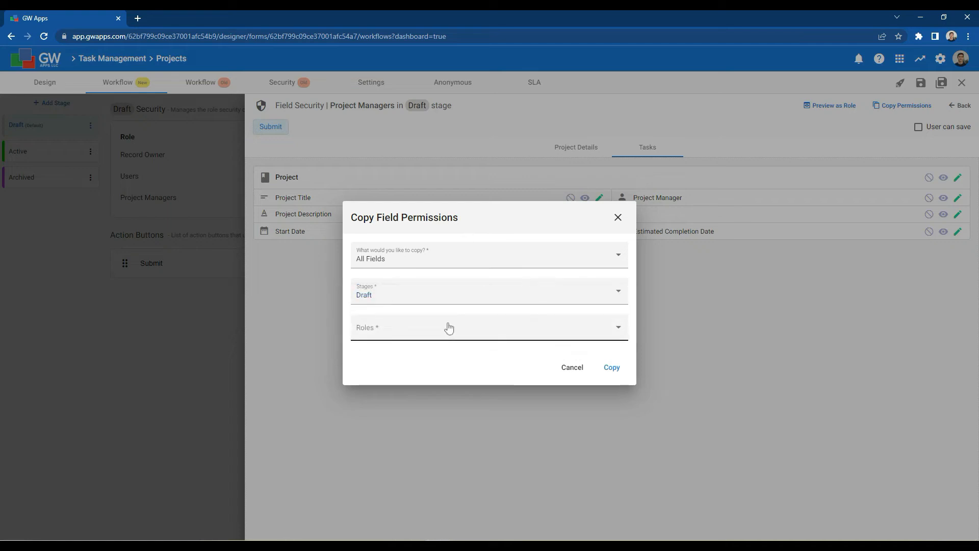
{"action": "left_click", "coordinate": [362, 334]}
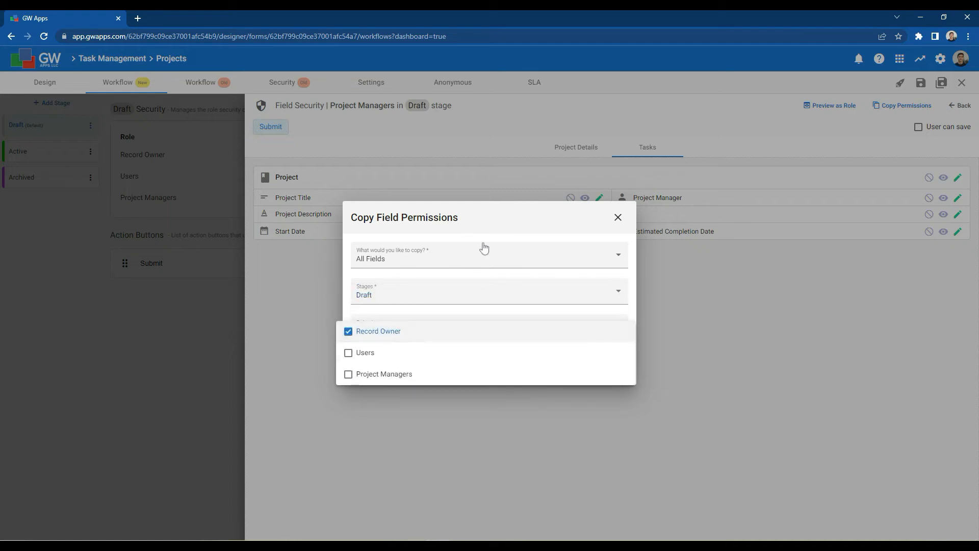
{"action": "left_click", "coordinate": [502, 218]}
{"action": "left_click", "coordinate": [612, 367]}
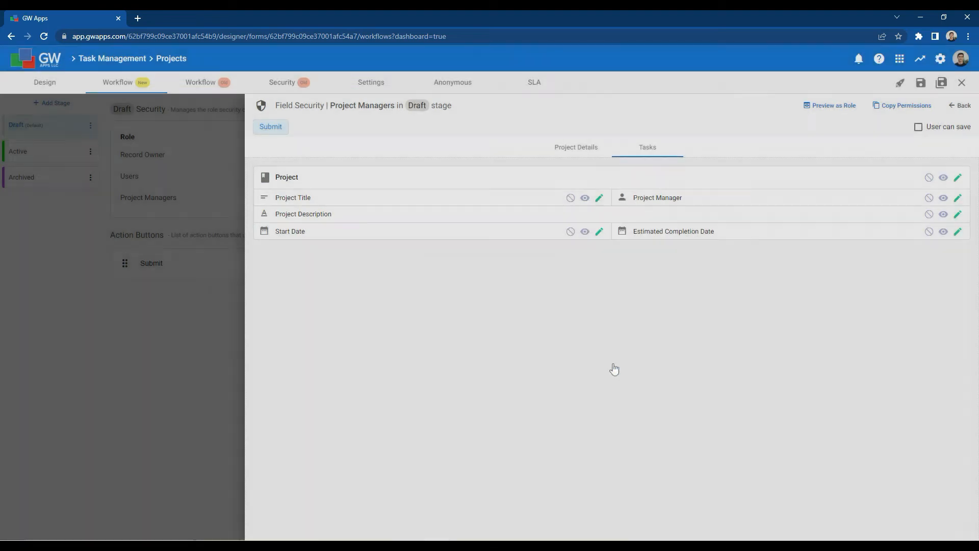
{"action": "left_click", "coordinate": [560, 517]}
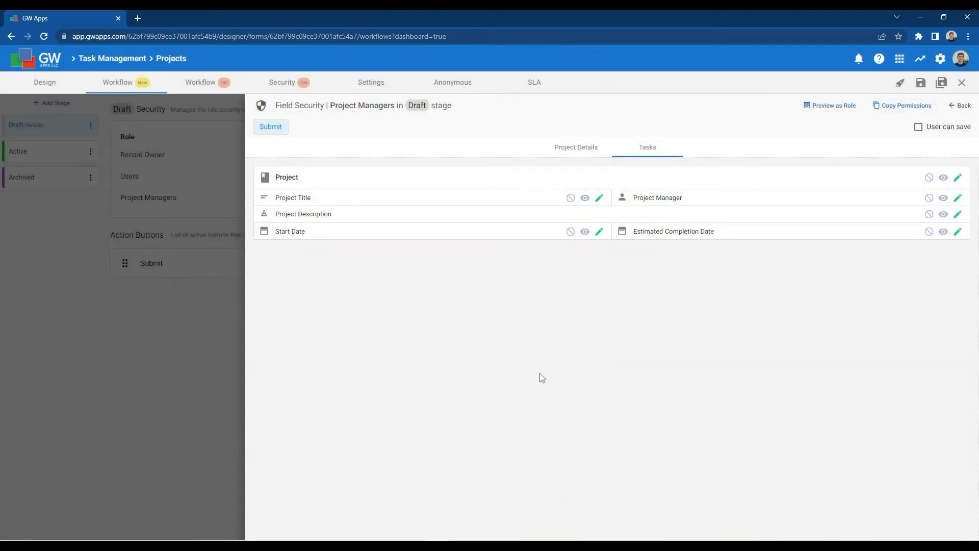
{"action": "left_click", "coordinate": [959, 105]}
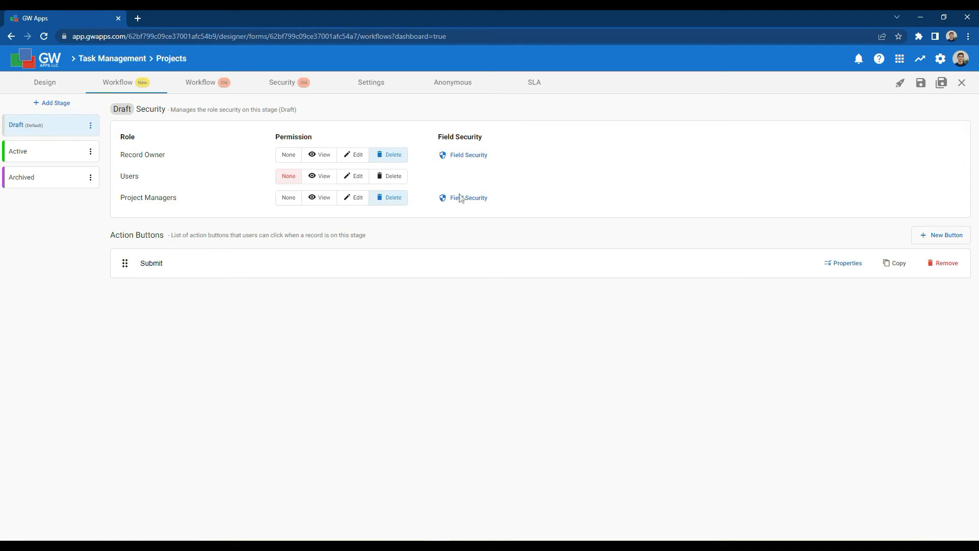
Review the Project Managers' field security in the Active stage of the Projects form.
{"action": "left_click", "coordinate": [50, 162]}
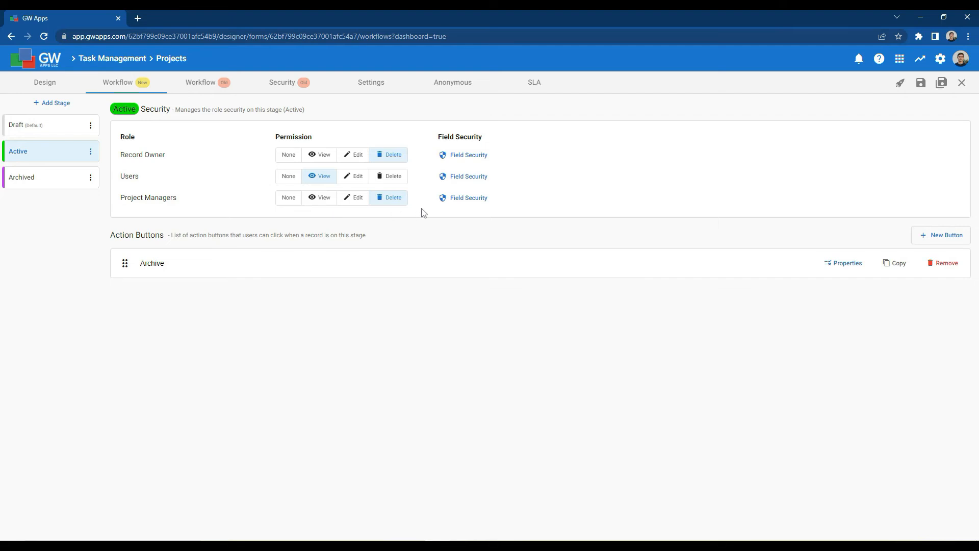
{"action": "left_click", "coordinate": [471, 202]}
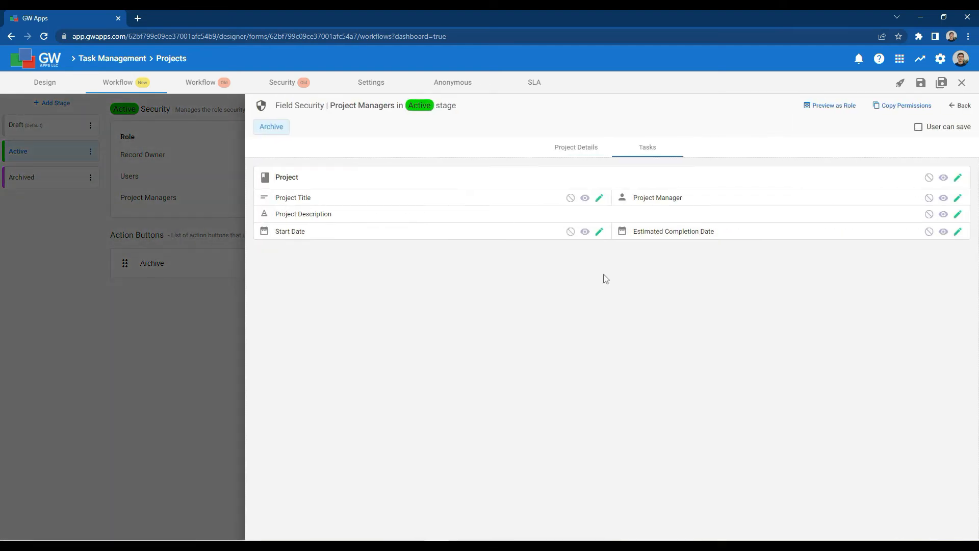
{"action": "left_click", "coordinate": [572, 155]}
{"action": "left_click", "coordinate": [962, 104]}
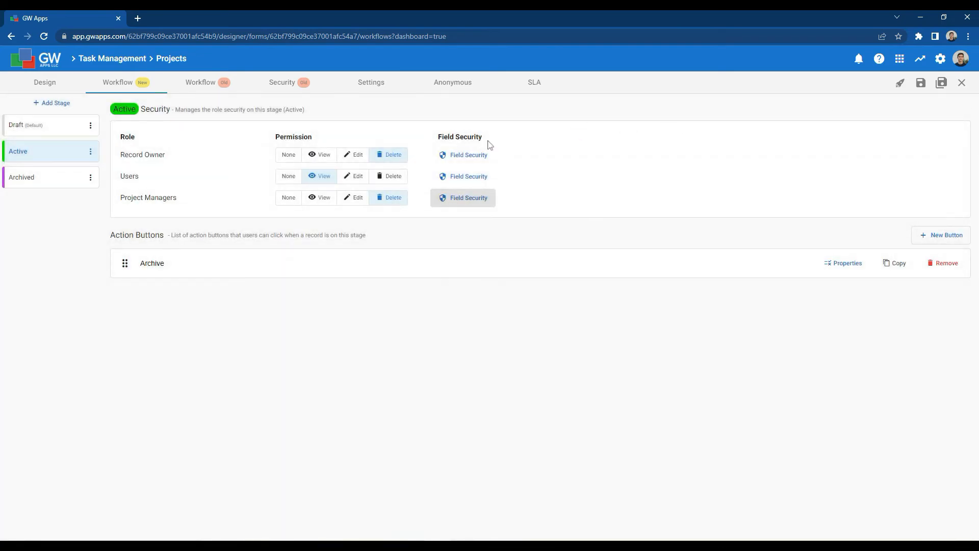
Review the Record Owner's field security in the Active stage for both the Project Details and Tasks sections.
{"action": "left_click", "coordinate": [456, 155]}
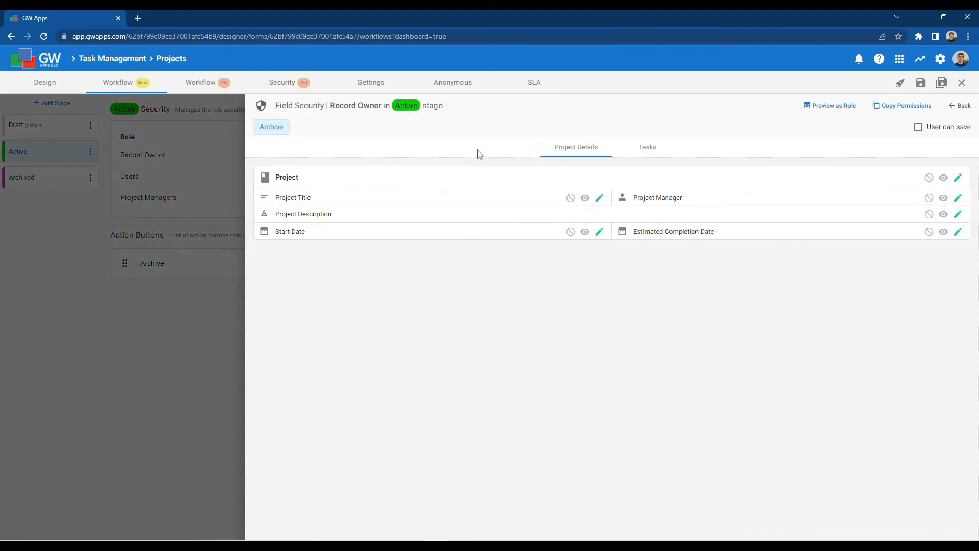
{"action": "left_click", "coordinate": [637, 148]}
{"action": "left_click", "coordinate": [590, 150]}
{"action": "left_click", "coordinate": [962, 105]}
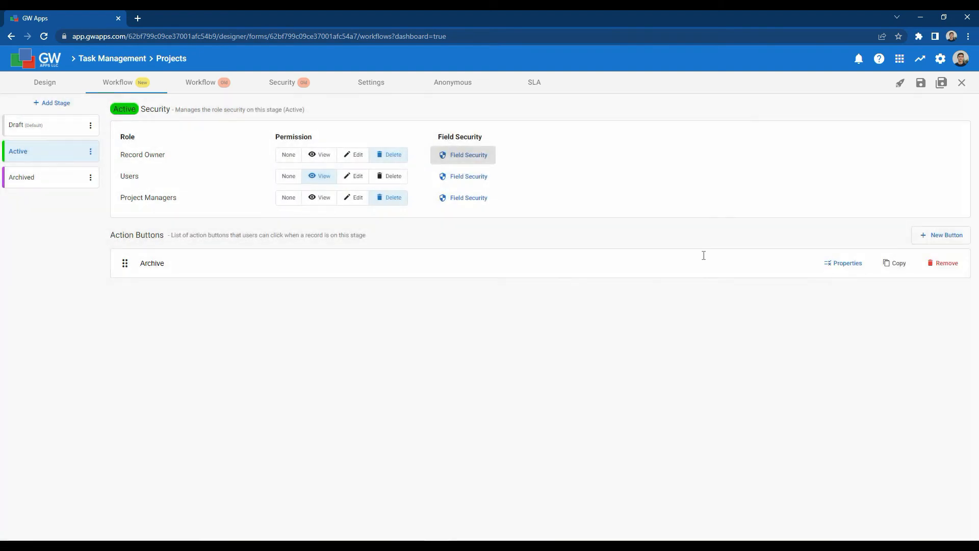
Review the Users role's field security in the Active stage for both the Project Details and Tasks sections.
{"action": "left_click", "coordinate": [476, 177]}
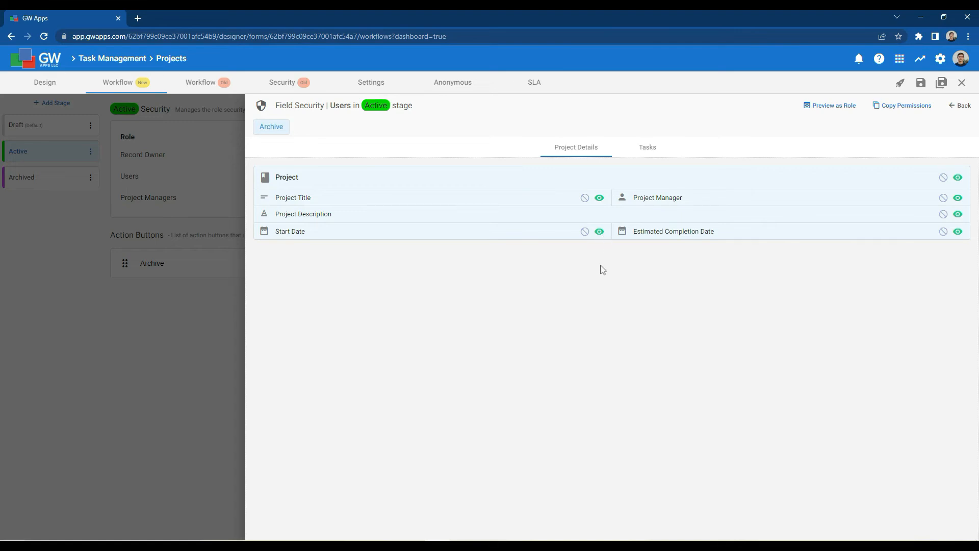
{"action": "left_click", "coordinate": [658, 148]}
{"action": "left_click", "coordinate": [574, 149]}
{"action": "left_click", "coordinate": [961, 105]}
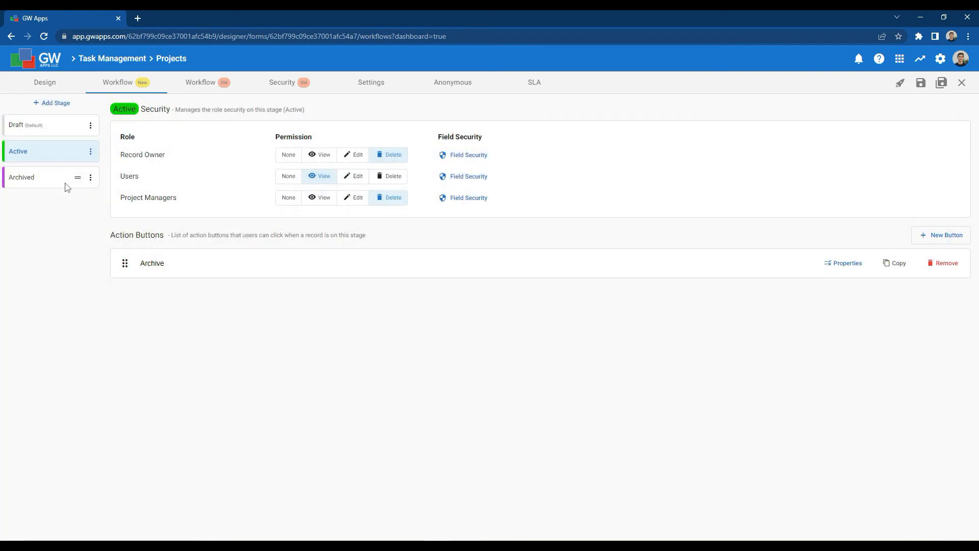
Set the Project and Tasks sections to view-only for Project Managers in the Archived stage of the Projects form.
{"action": "left_click", "coordinate": [66, 183]}
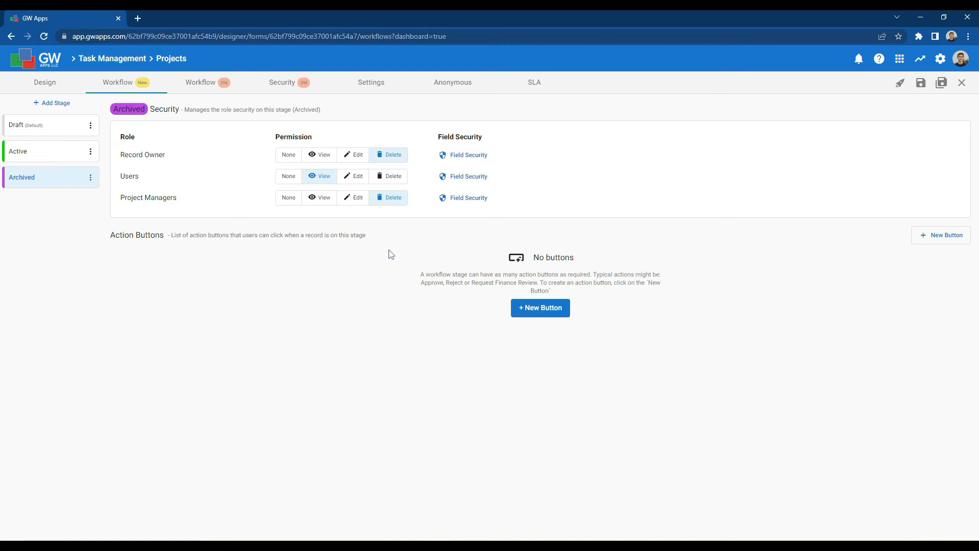
{"action": "left_click", "coordinate": [471, 201]}
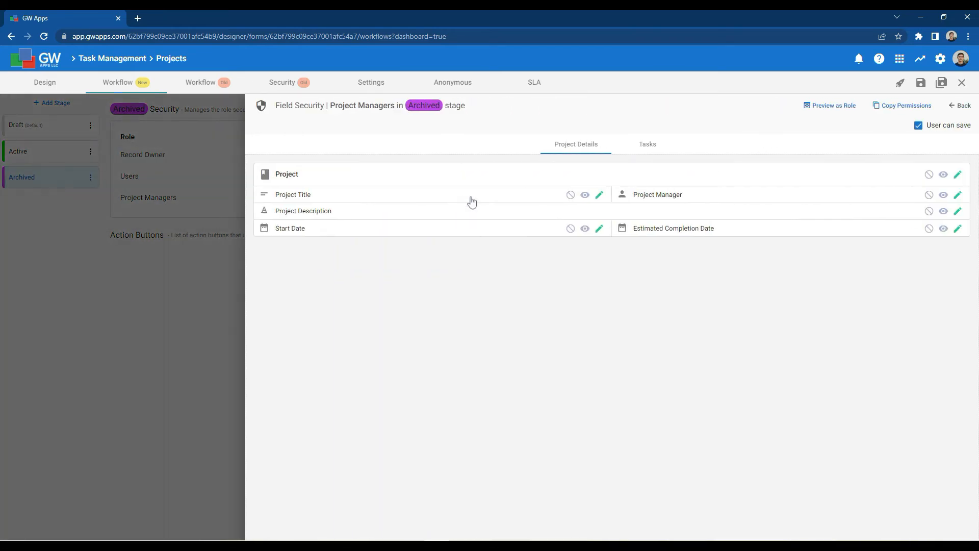
{"action": "left_click", "coordinate": [945, 175]}
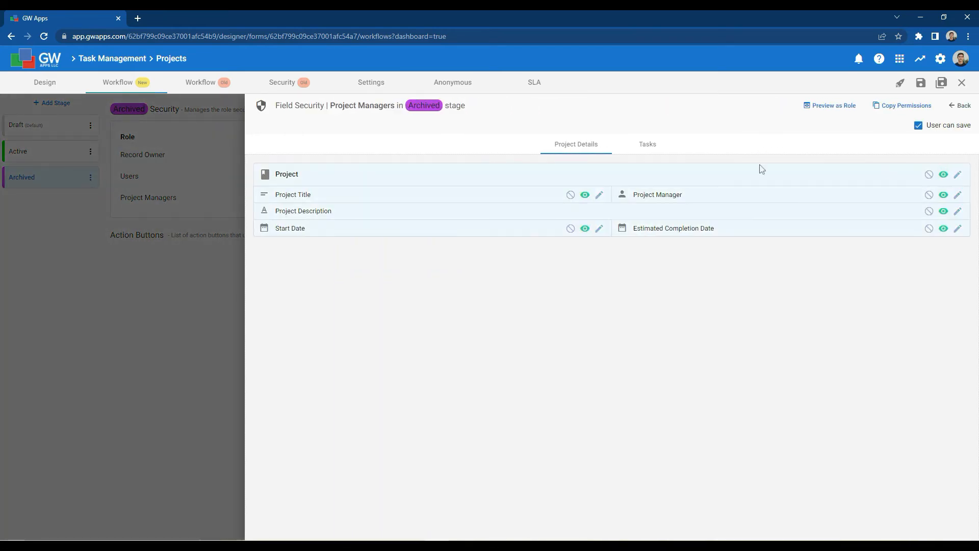
{"action": "left_click", "coordinate": [642, 146]}
{"action": "left_click", "coordinate": [944, 175]}
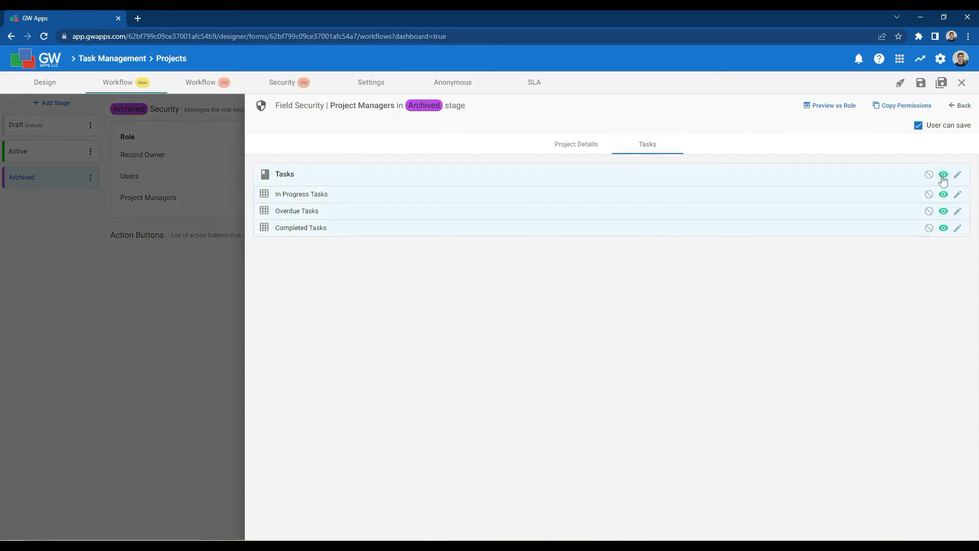
{"action": "left_click", "coordinate": [576, 146]}
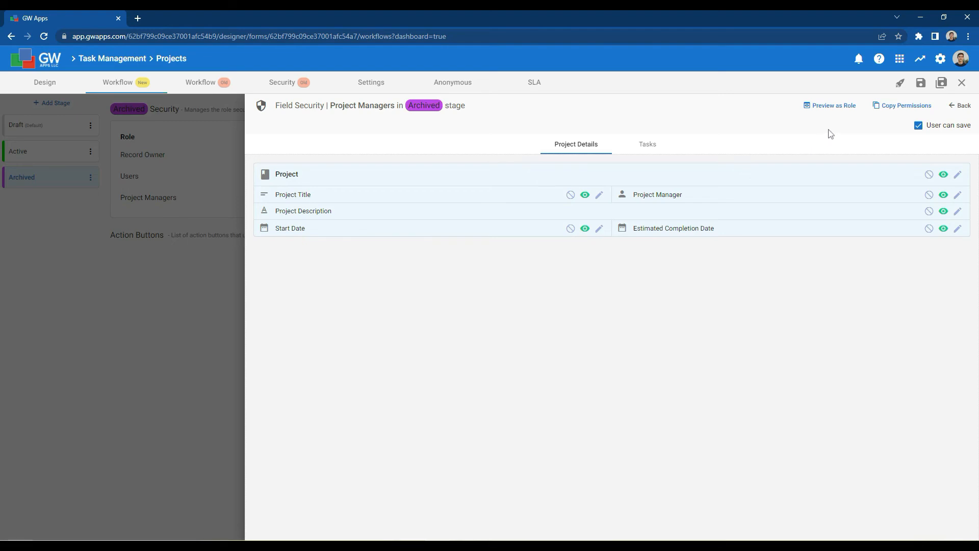
Copy the Project Managers' permissions for All Fields to the Record Owner role in the Archived stage and return to the stage security.
{"action": "left_click", "coordinate": [888, 105]}
{"action": "left_click", "coordinate": [389, 295]}
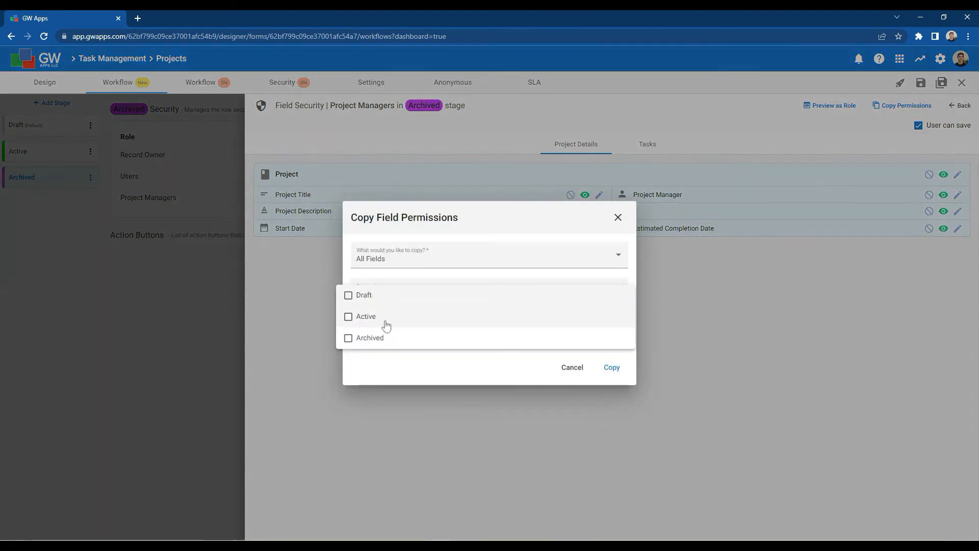
{"action": "left_click", "coordinate": [381, 337]}
{"action": "left_click", "coordinate": [450, 216]}
{"action": "left_click", "coordinate": [435, 323]}
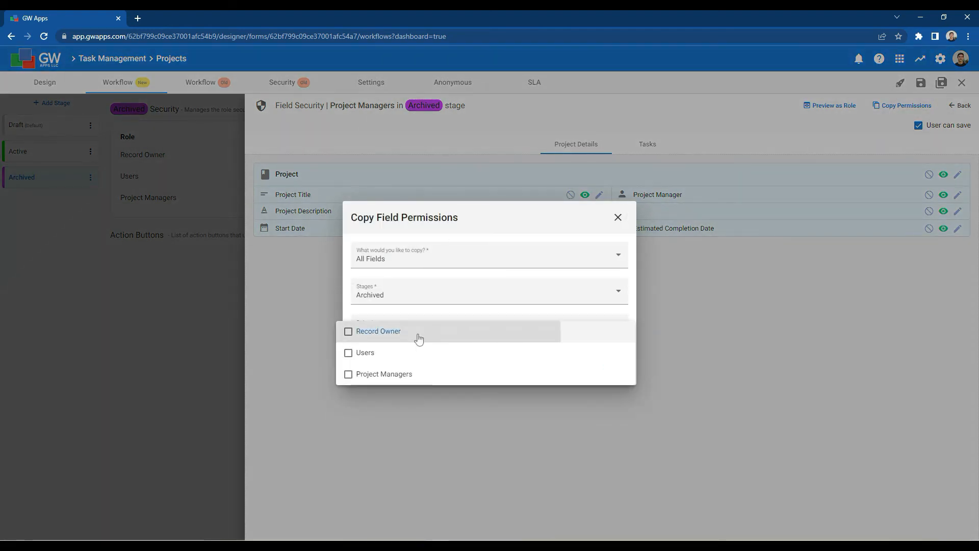
{"action": "left_click", "coordinate": [416, 339]}
{"action": "left_click", "coordinate": [564, 274]}
{"action": "left_click", "coordinate": [613, 367]}
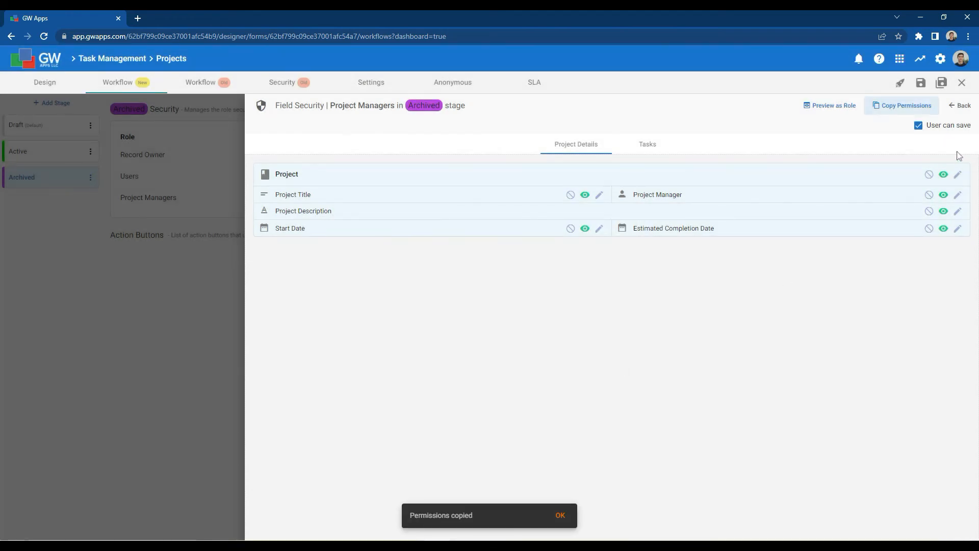
{"action": "left_click", "coordinate": [960, 105]}
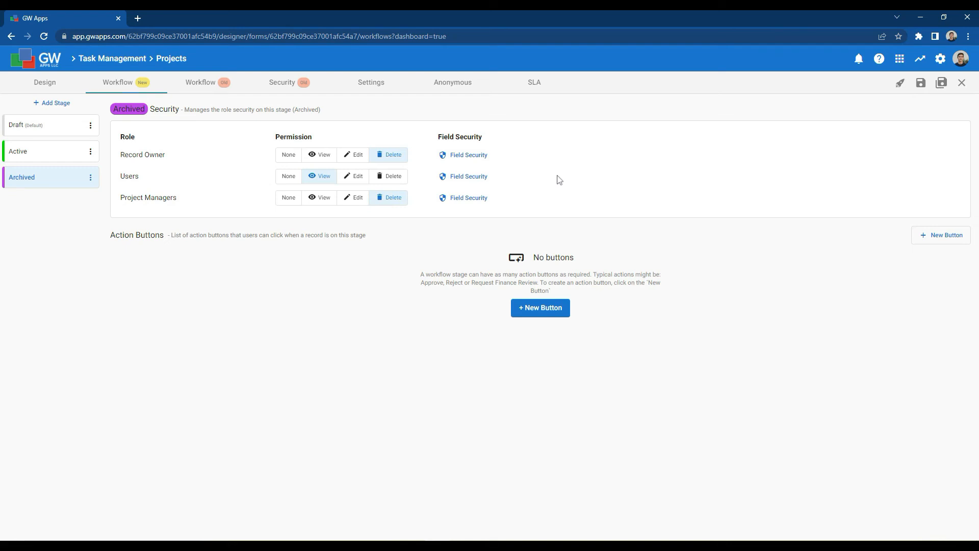
Save and close the Projects form, and open the workflow of the Tasks form.
{"action": "left_click", "coordinate": [943, 85]}
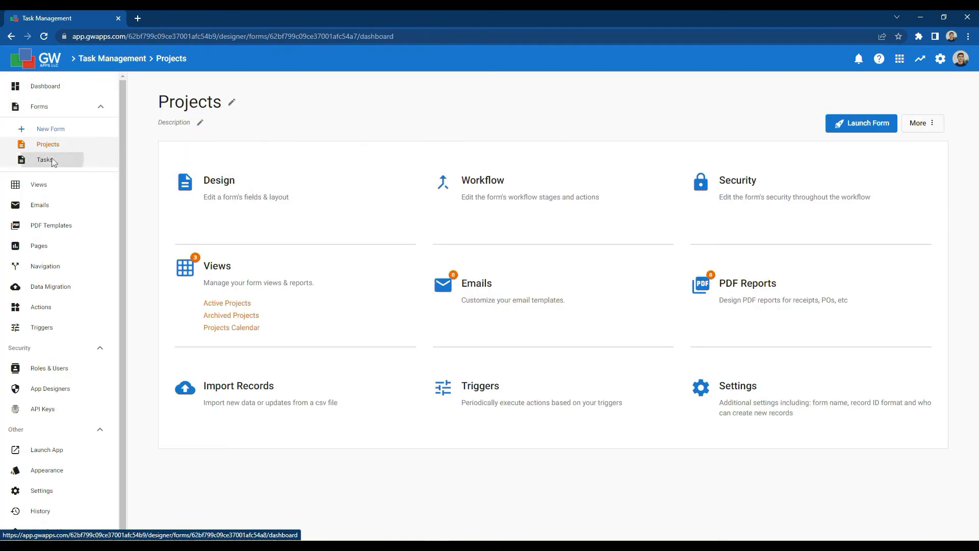
{"action": "left_click", "coordinate": [54, 161]}
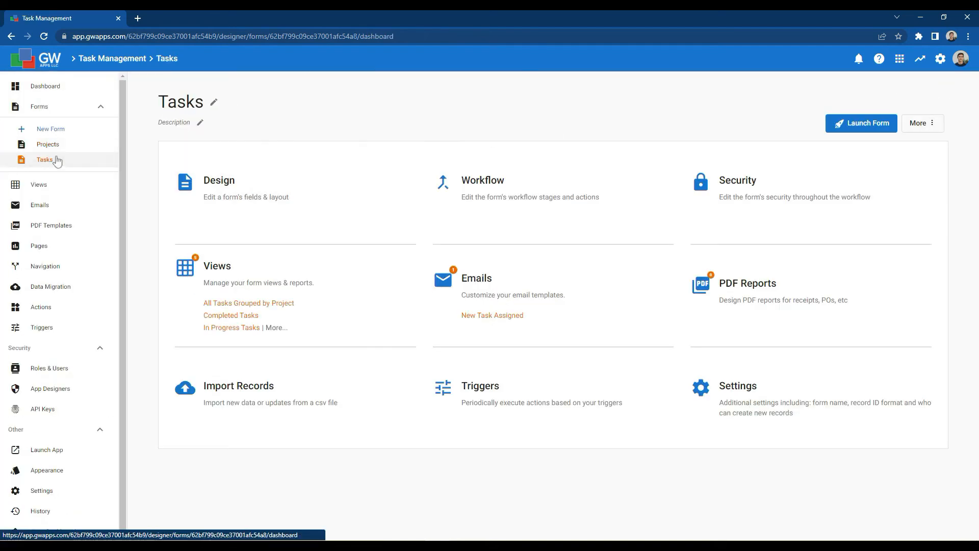
{"action": "left_click", "coordinate": [567, 196]}
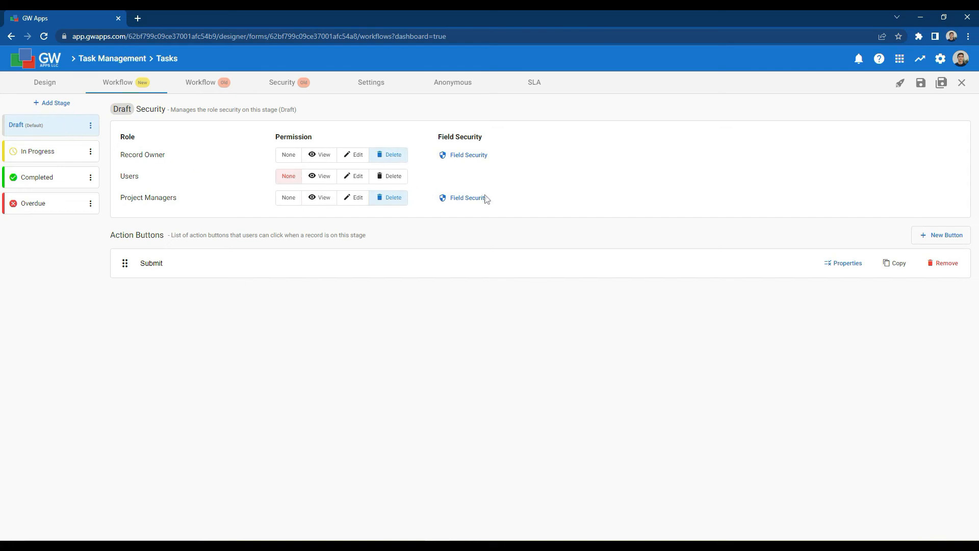
Hide the Comments section from the Project Managers and Record Owner roles in the Draft stage of the Tasks form.
{"action": "left_click", "coordinate": [465, 199]}
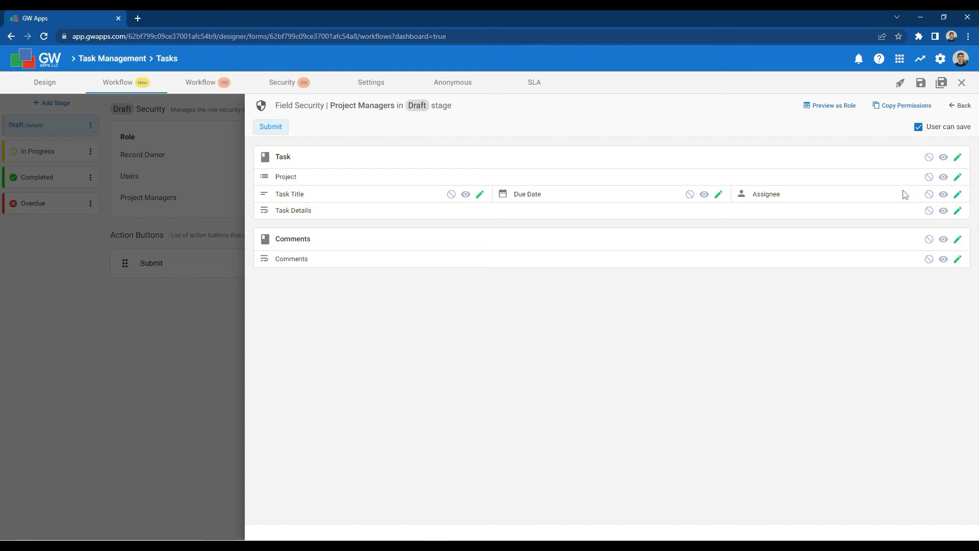
{"action": "left_click", "coordinate": [929, 240]}
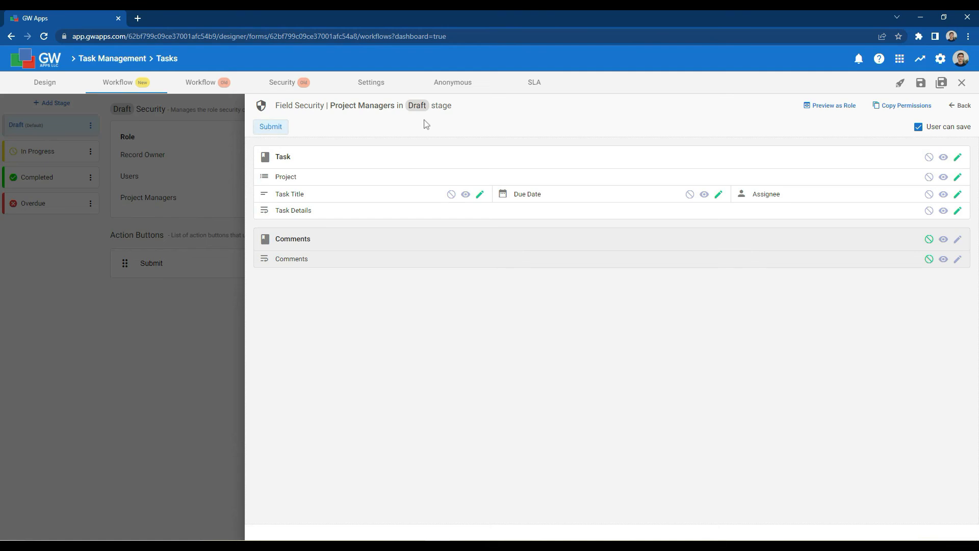
{"action": "left_click", "coordinate": [961, 105]}
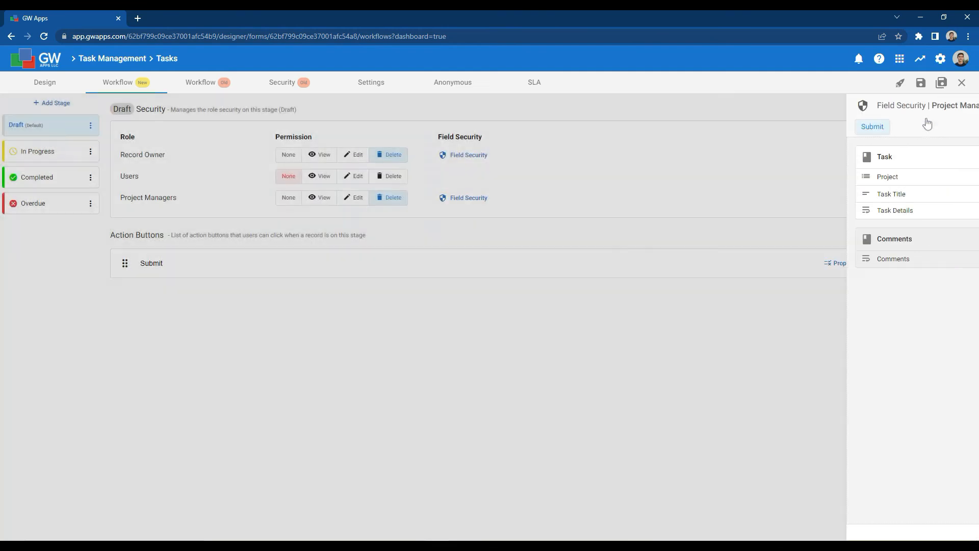
{"action": "left_click", "coordinate": [468, 156]}
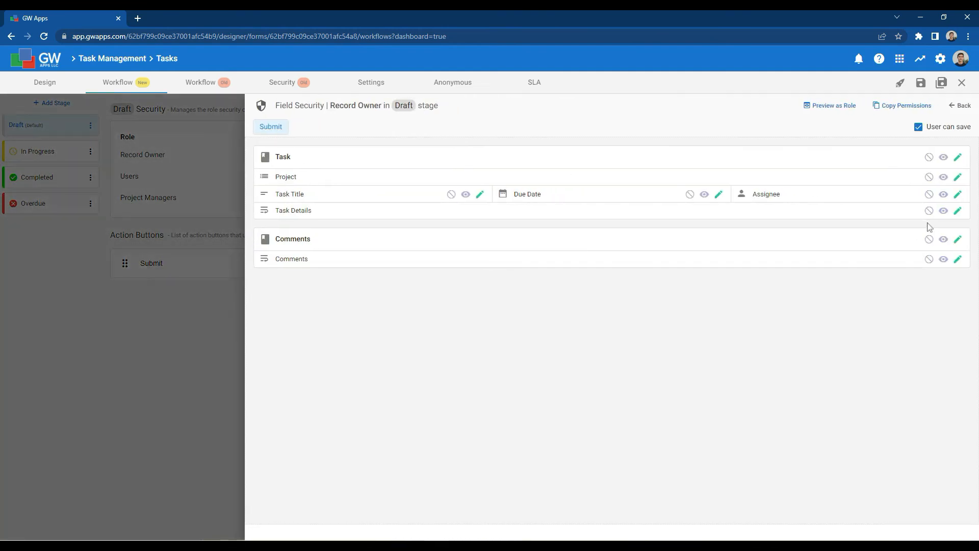
{"action": "left_click", "coordinate": [930, 240]}
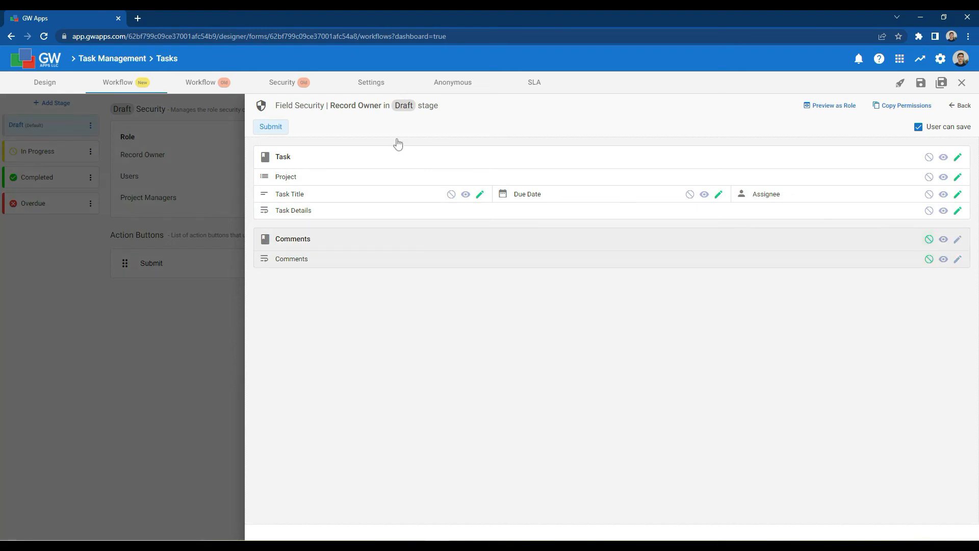
{"action": "left_click", "coordinate": [961, 105]}
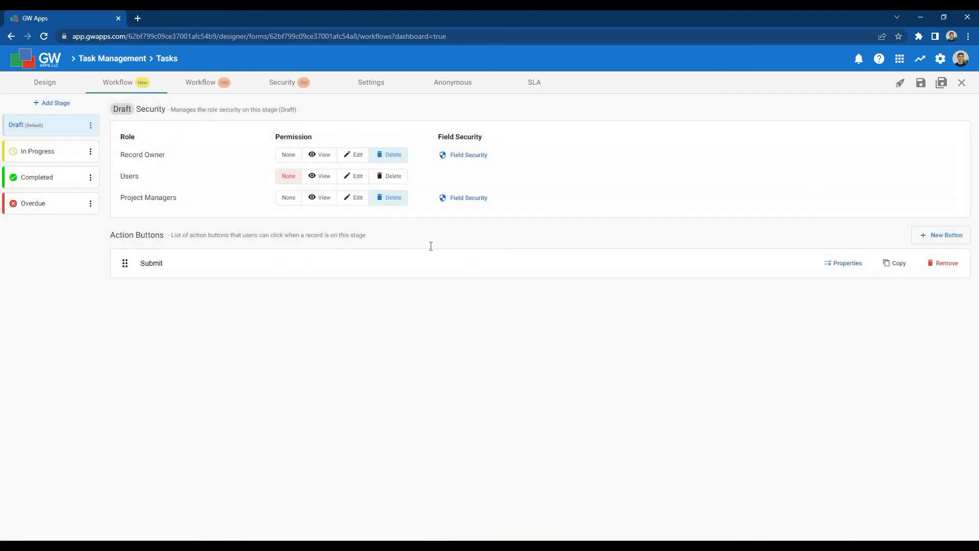
In the In Progress stage, hide the Comments section and make the Assignee field view-only for Project Managers.
{"action": "left_click", "coordinate": [51, 154]}
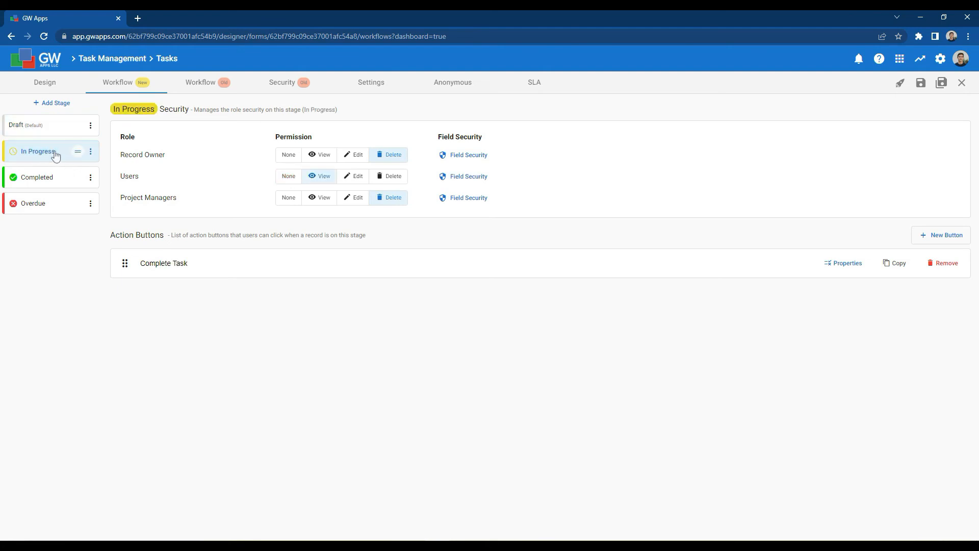
{"action": "left_click", "coordinate": [465, 199]}
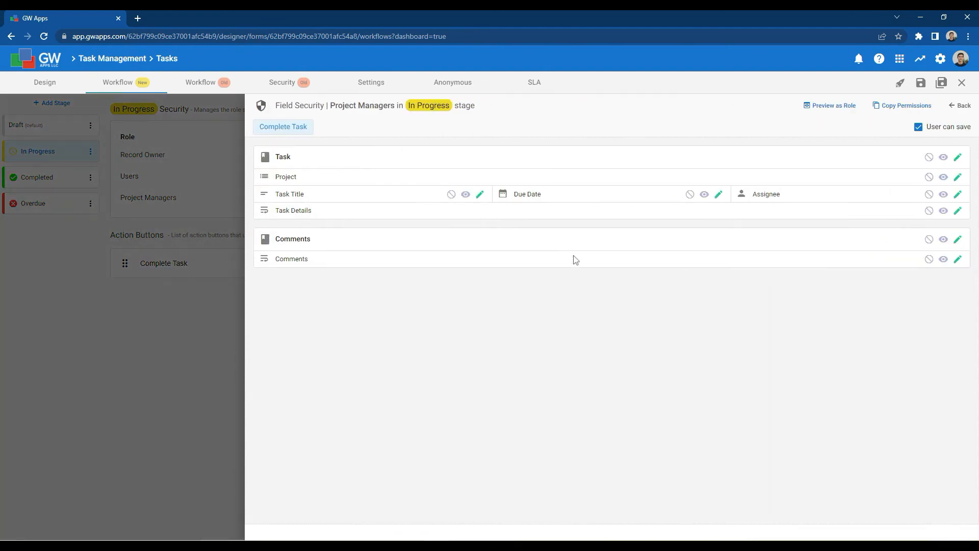
{"action": "left_click", "coordinate": [930, 240]}
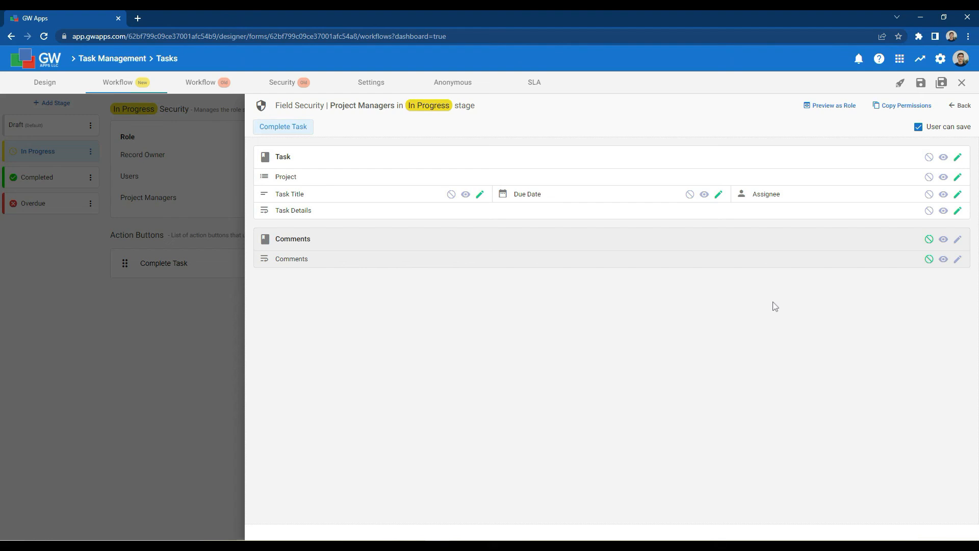
{"action": "left_click", "coordinate": [943, 195]}
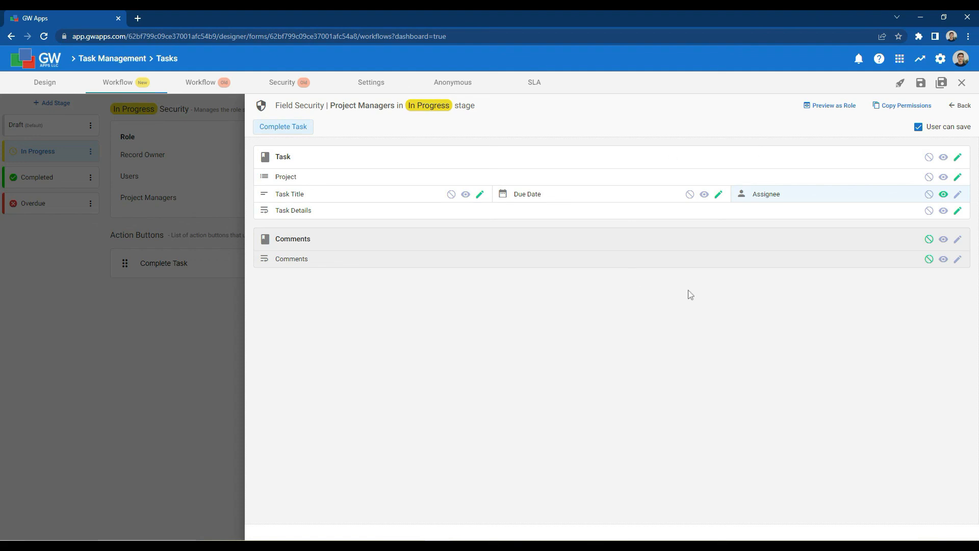
Copy these permissions for All Fields to Record Owner and Project Managers in the In Progress and Overdue stages, and return to the stage security.
{"action": "left_click", "coordinate": [904, 105]}
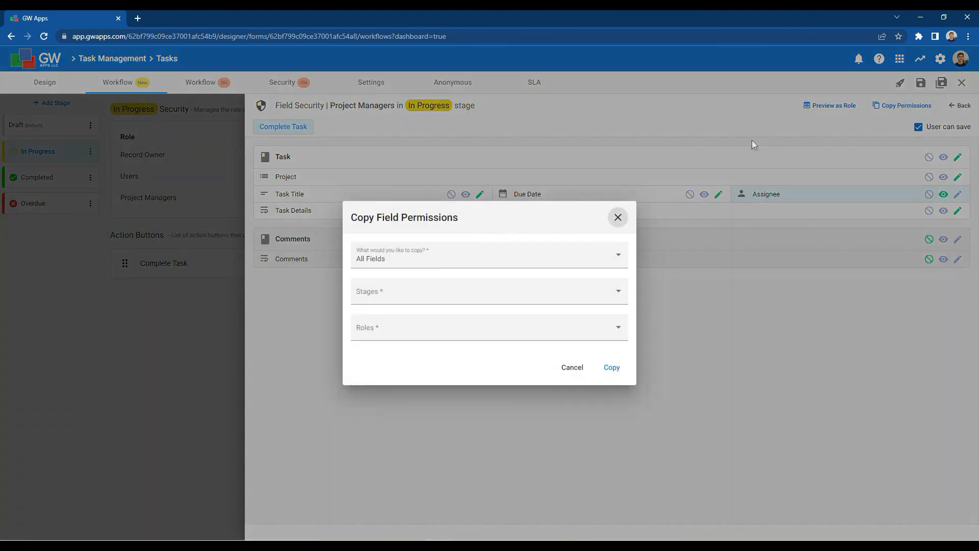
{"action": "left_click", "coordinate": [470, 258]}
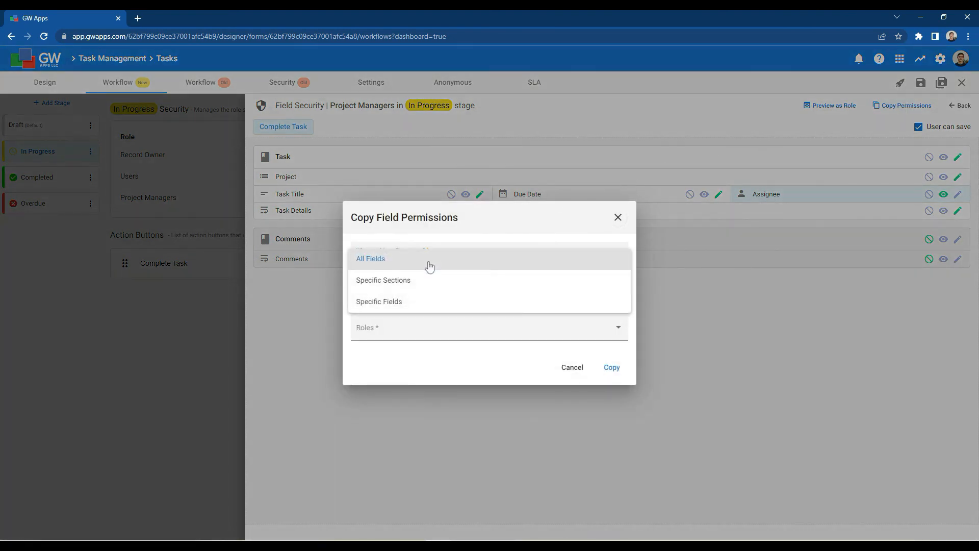
{"action": "left_click", "coordinate": [428, 266]}
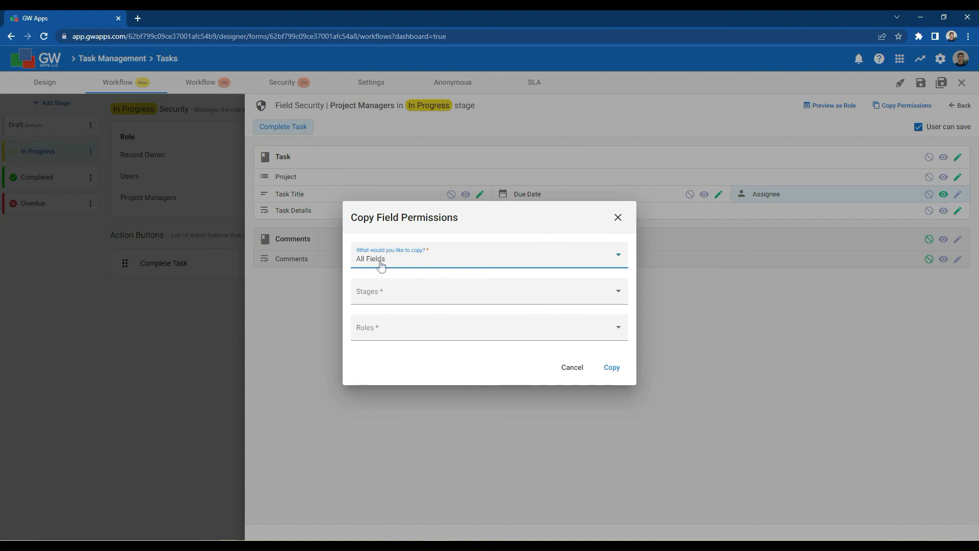
{"action": "left_click", "coordinate": [388, 293]}
{"action": "left_click", "coordinate": [380, 317]}
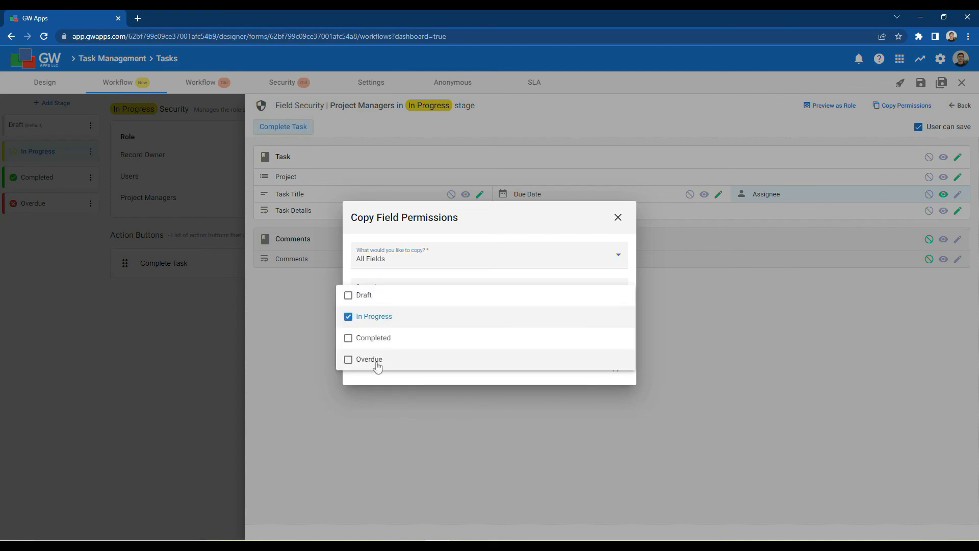
{"action": "left_click", "coordinate": [377, 362]}
{"action": "left_click", "coordinate": [473, 230]}
{"action": "left_click", "coordinate": [434, 326]}
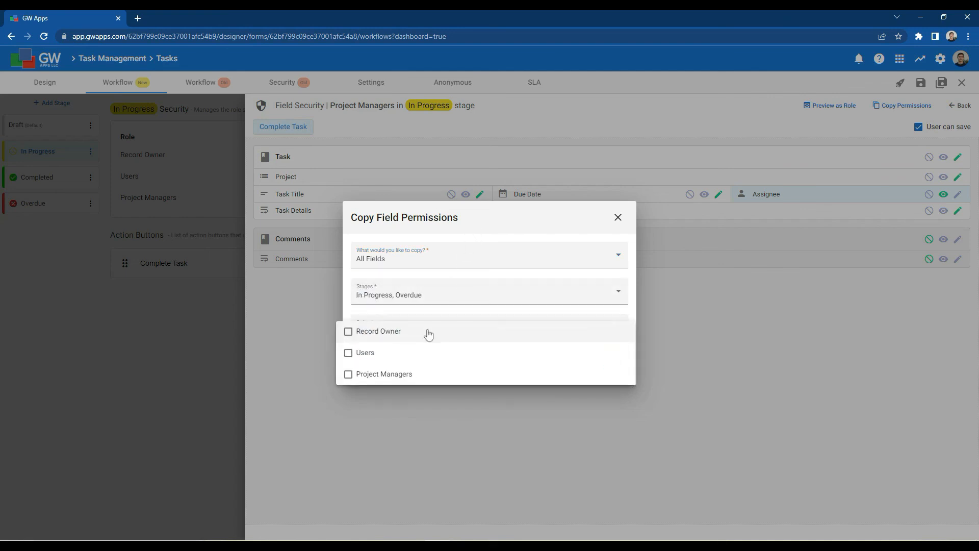
{"action": "left_click", "coordinate": [429, 332]}
{"action": "left_click", "coordinate": [412, 376]}
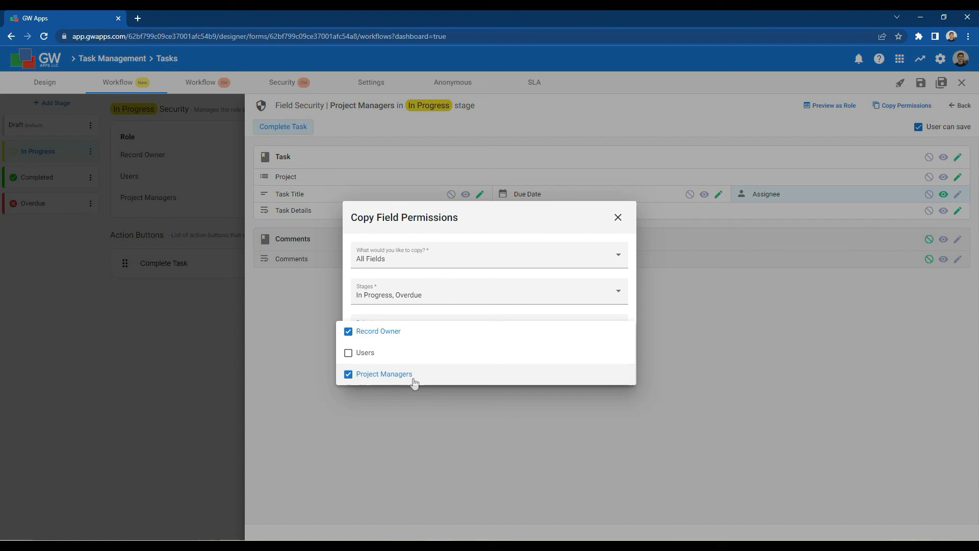
{"action": "left_click", "coordinate": [516, 226]}
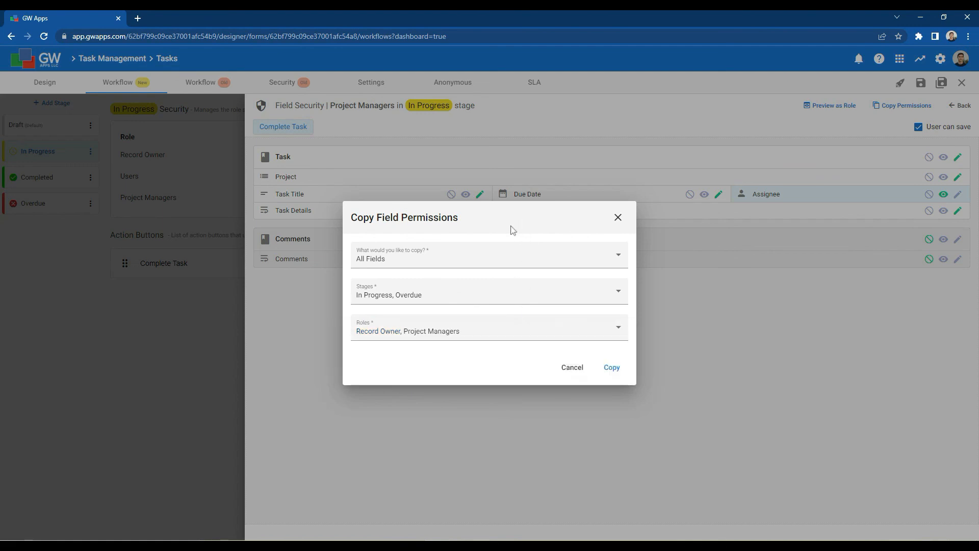
{"action": "left_click", "coordinate": [614, 376]}
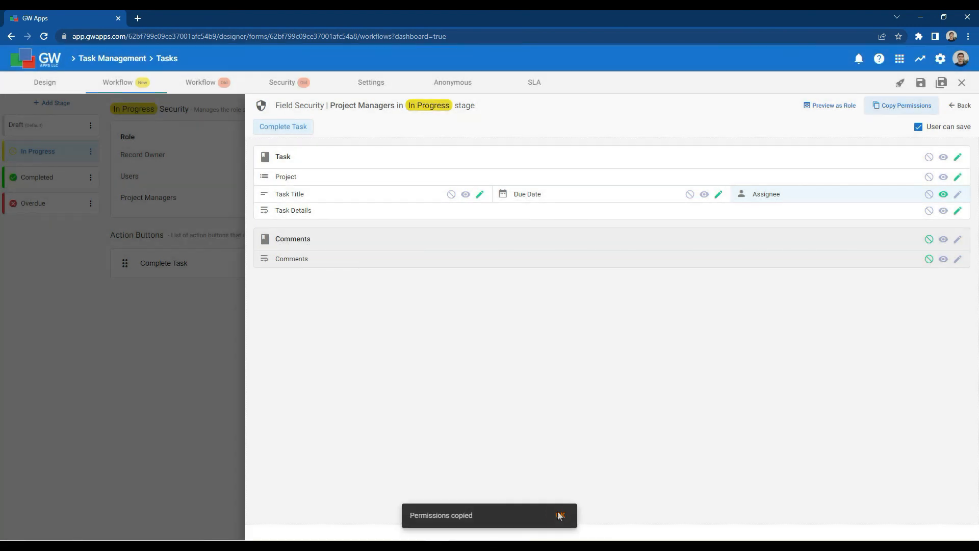
{"action": "left_click", "coordinate": [560, 515]}
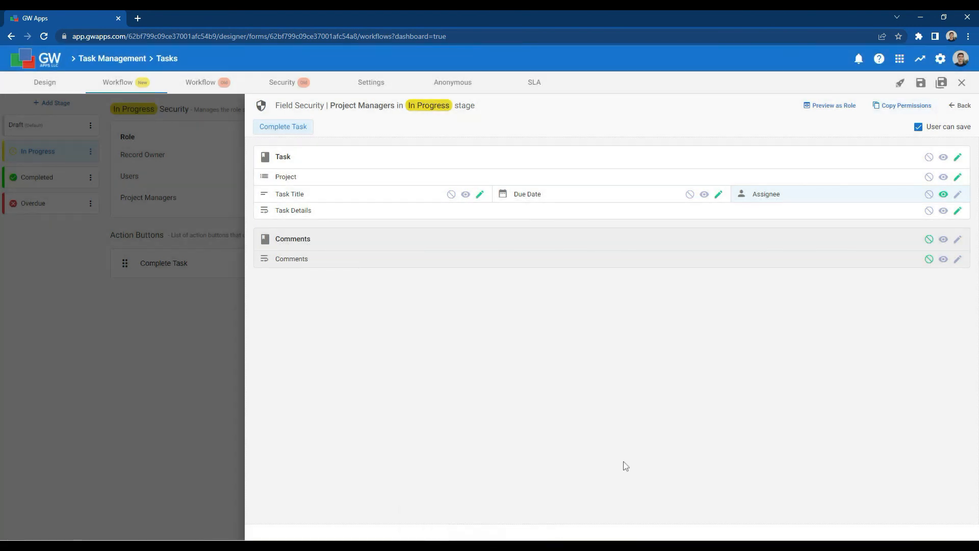
{"action": "left_click", "coordinate": [961, 109]}
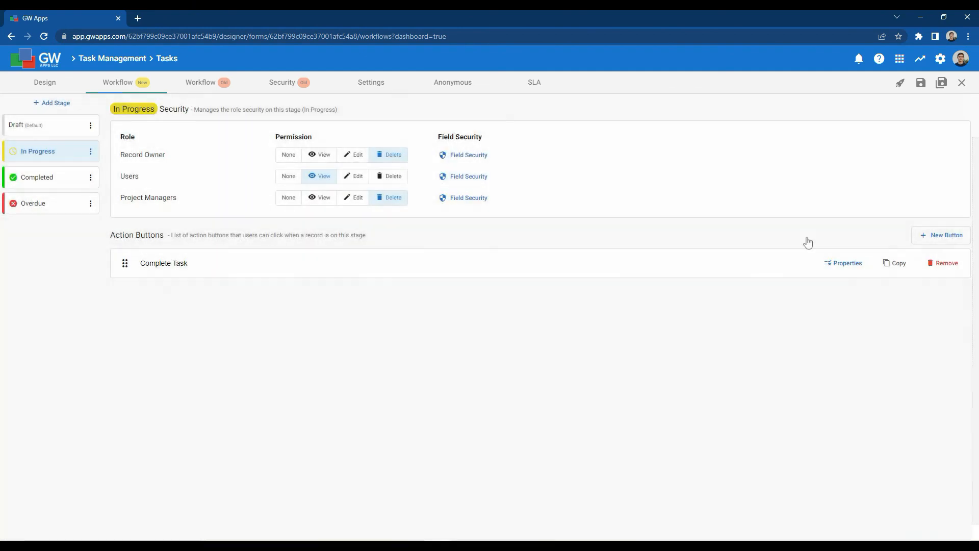
Hide the Comments section from Users in the In Progress stage, and copy these permissions for All Fields to Users in the Overdue stage.
{"action": "left_click", "coordinate": [474, 180]}
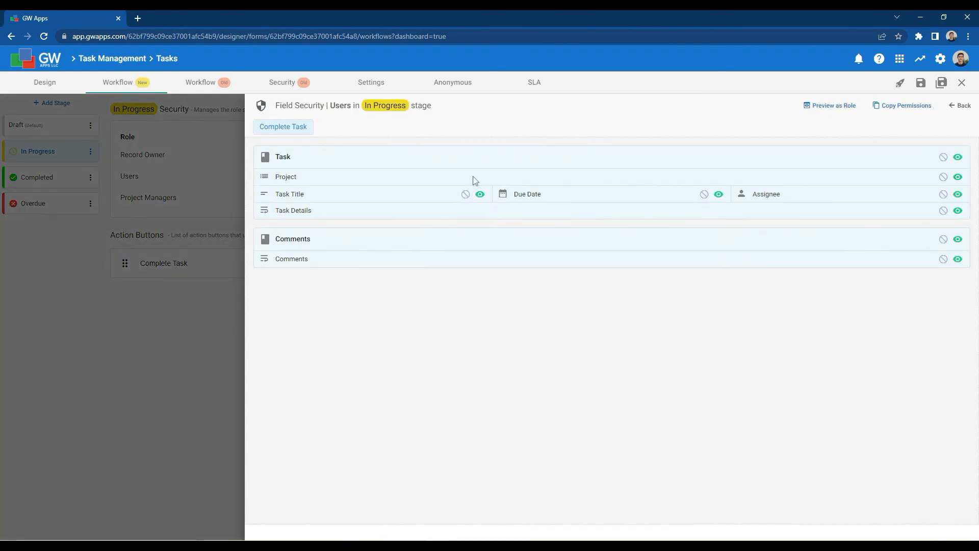
{"action": "left_click", "coordinate": [945, 242]}
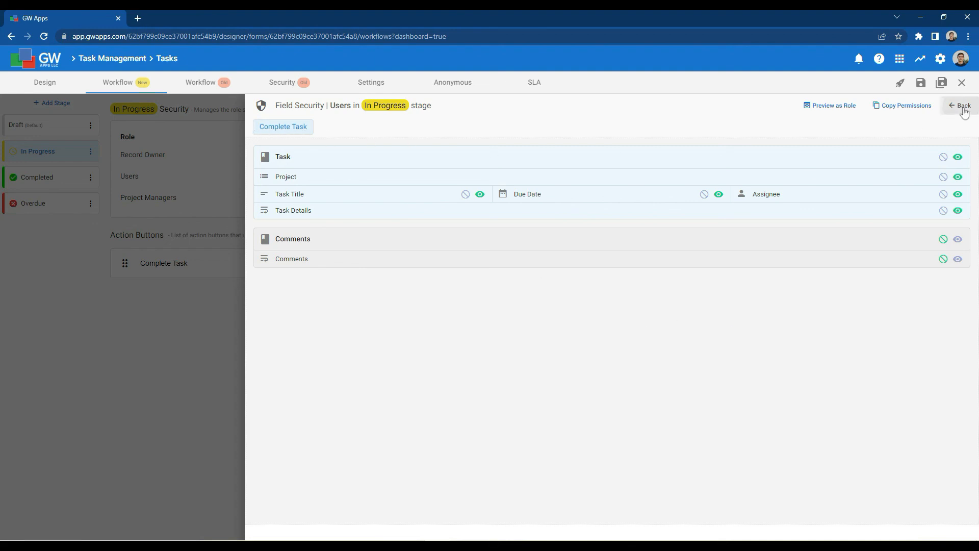
{"action": "left_click", "coordinate": [876, 107]}
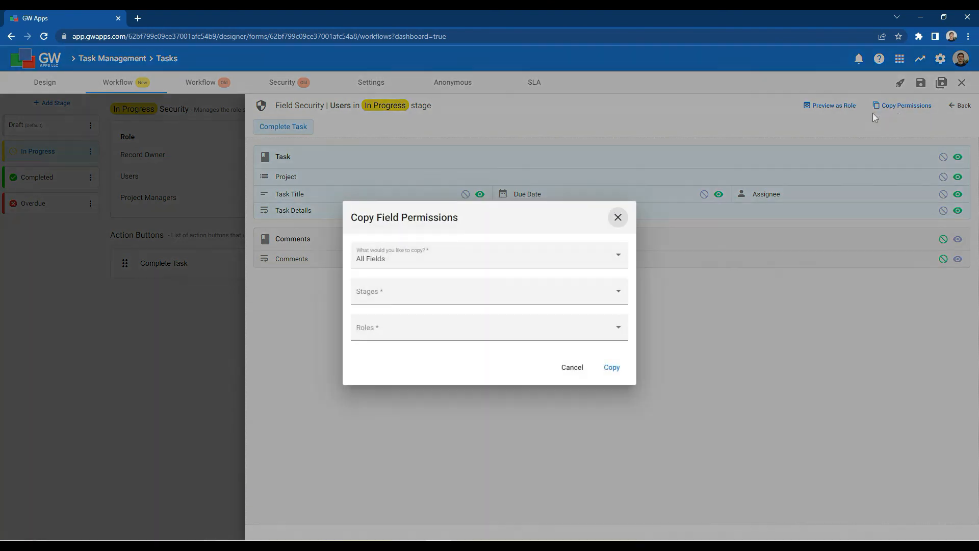
{"action": "left_click", "coordinate": [398, 290]}
{"action": "left_click", "coordinate": [369, 356]}
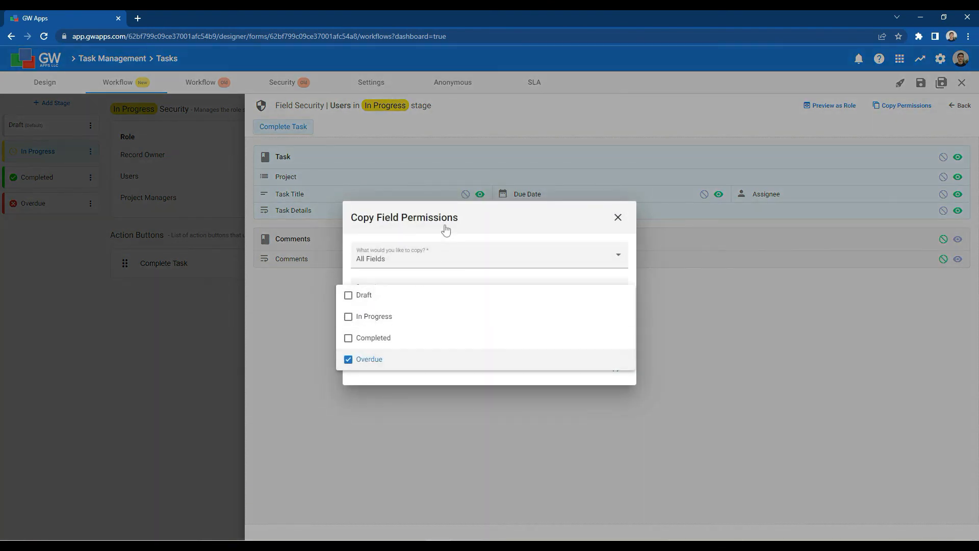
{"action": "left_click", "coordinate": [444, 228]}
{"action": "left_click", "coordinate": [401, 335]}
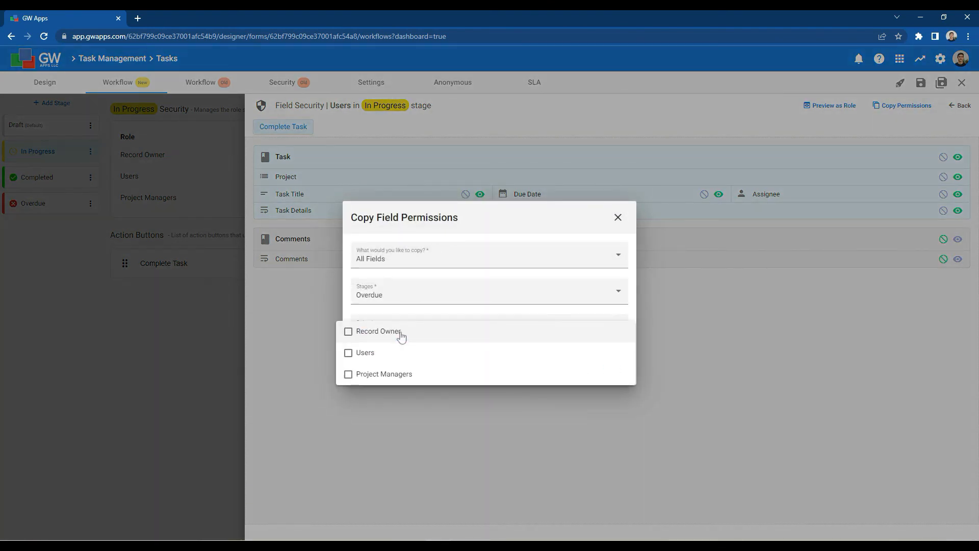
{"action": "left_click", "coordinate": [389, 353]}
{"action": "left_click", "coordinate": [469, 225]}
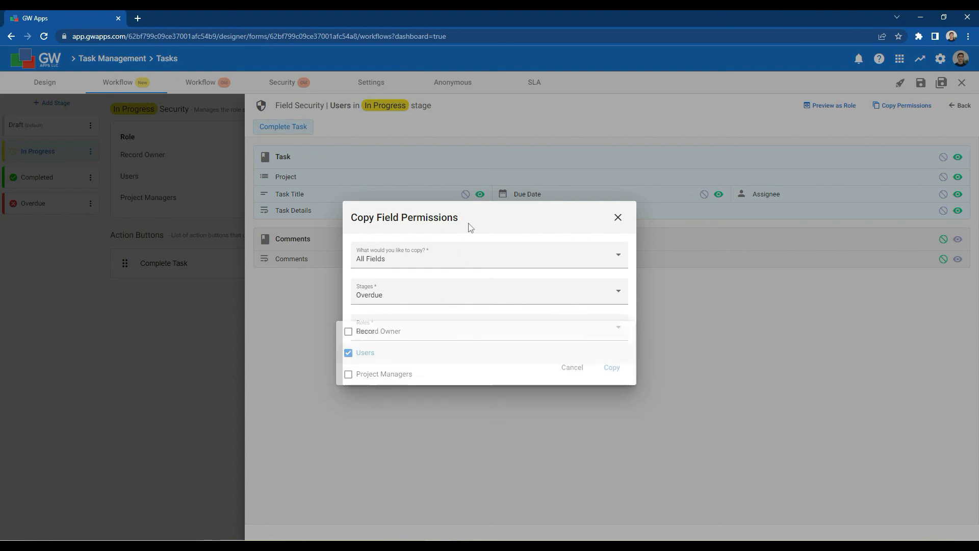
{"action": "left_click", "coordinate": [612, 368]}
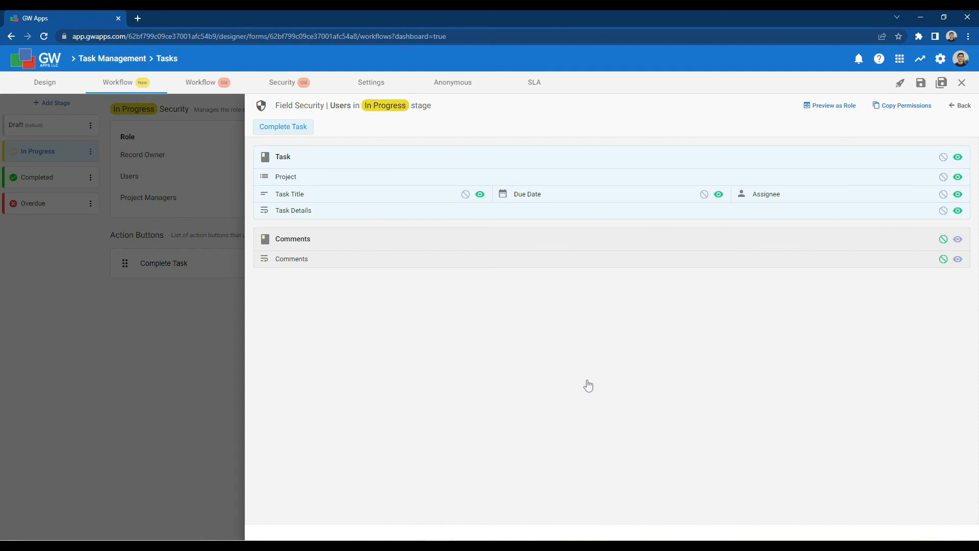
{"action": "left_click", "coordinate": [960, 105]}
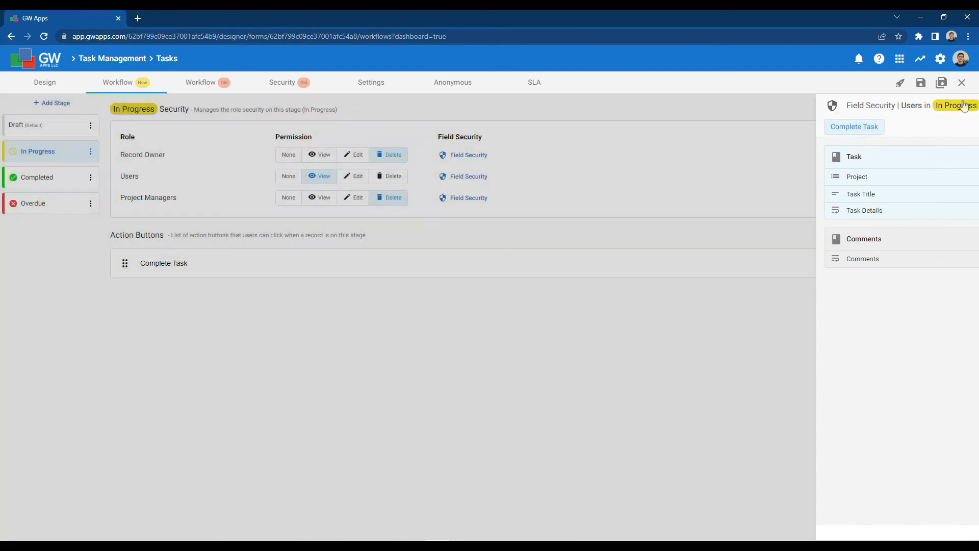
In the Completed stage, make the Task and Comments sections view-only for Project Managers and disable their ability to save.
{"action": "left_click", "coordinate": [31, 179]}
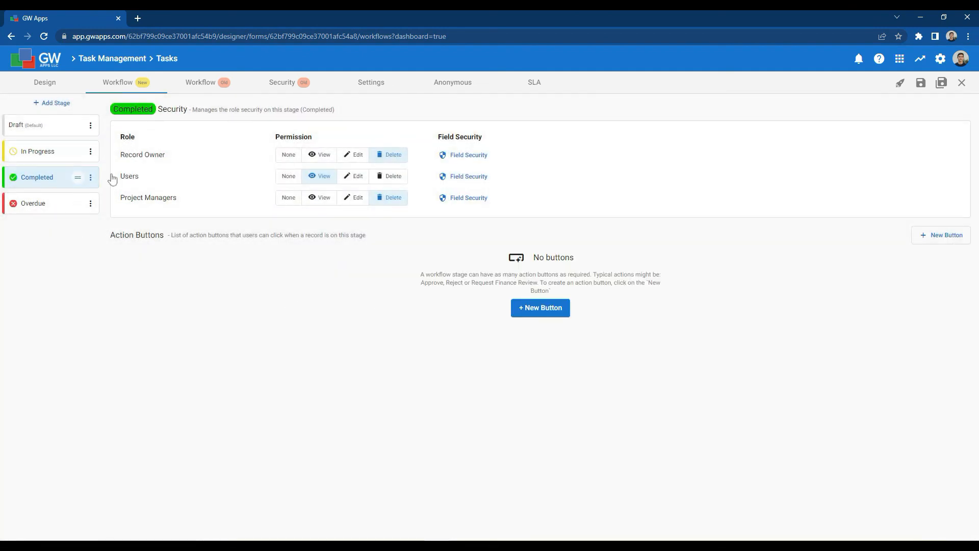
{"action": "left_click", "coordinate": [469, 198]}
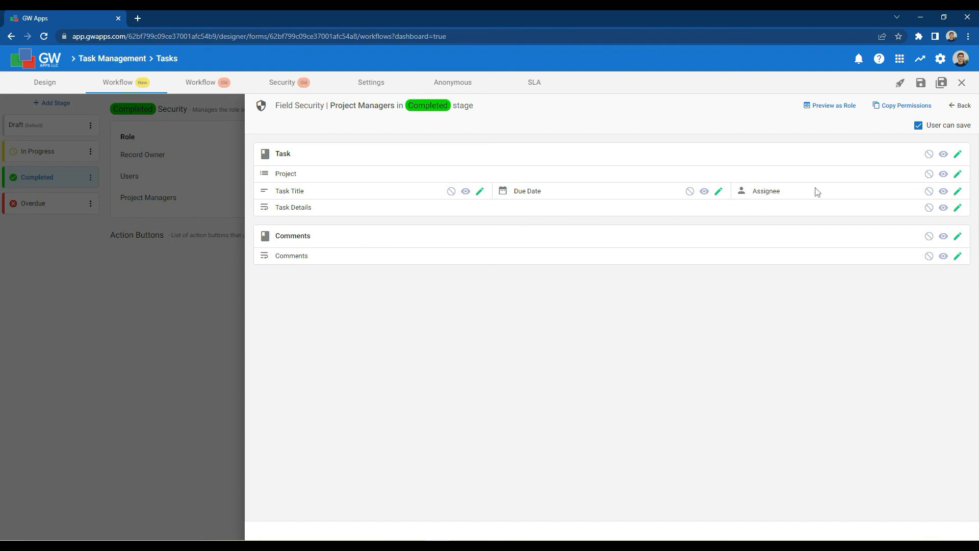
{"action": "left_click", "coordinate": [943, 154]}
{"action": "left_click", "coordinate": [944, 236]}
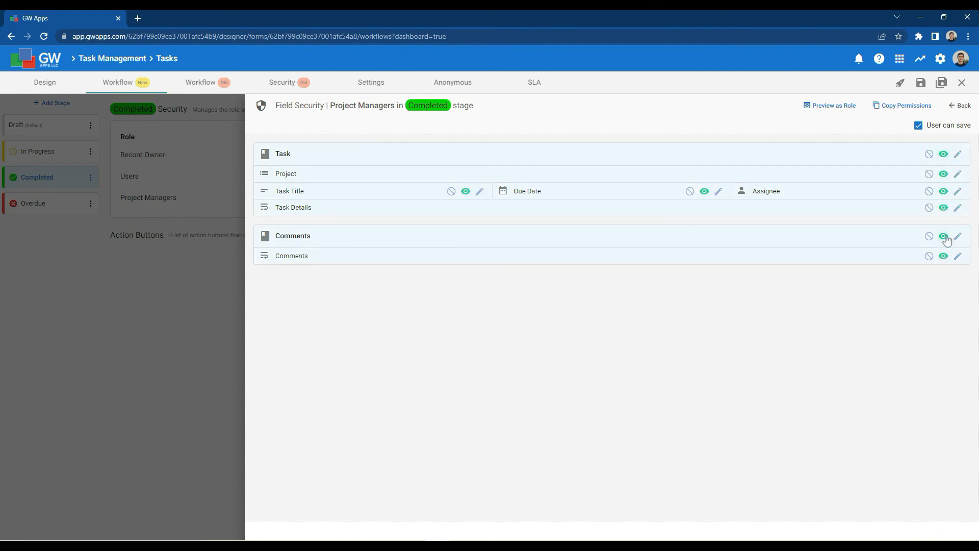
{"action": "left_click", "coordinate": [919, 126]}
{"action": "left_click", "coordinate": [959, 105]}
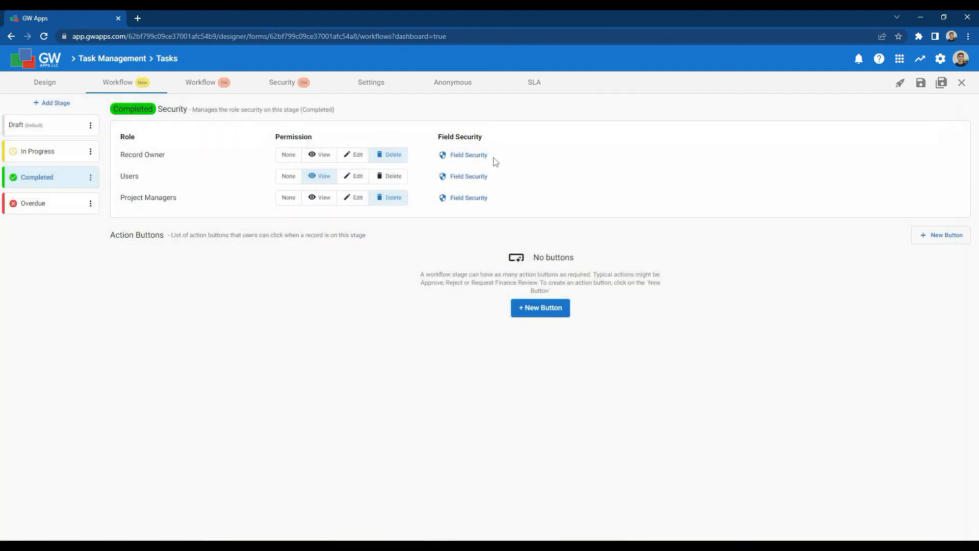
Make the Task and Comments sections view-only for Record Owner in the Completed stage, and return to the stage security.
{"action": "left_click", "coordinate": [462, 156]}
{"action": "left_click", "coordinate": [943, 154]}
{"action": "left_click", "coordinate": [945, 237]}
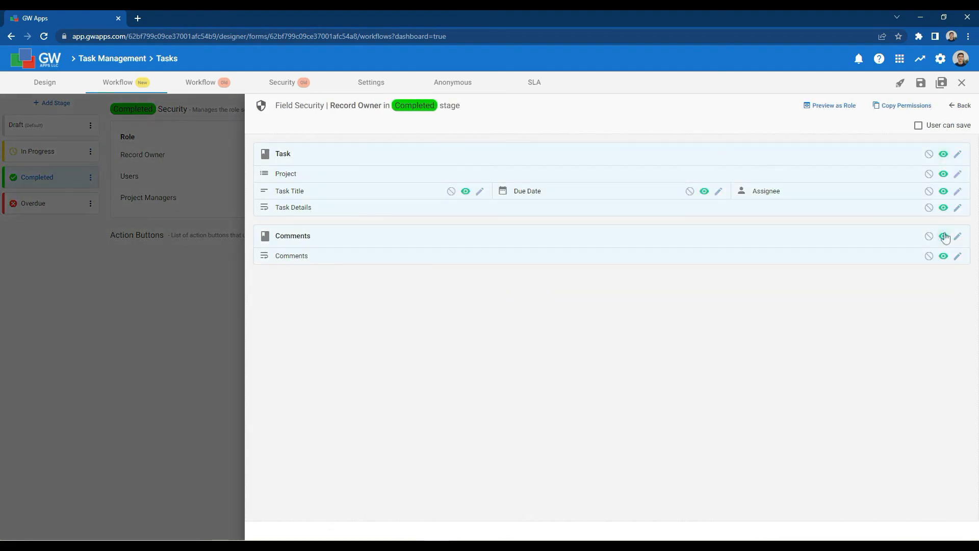
{"action": "left_click", "coordinate": [961, 111]}
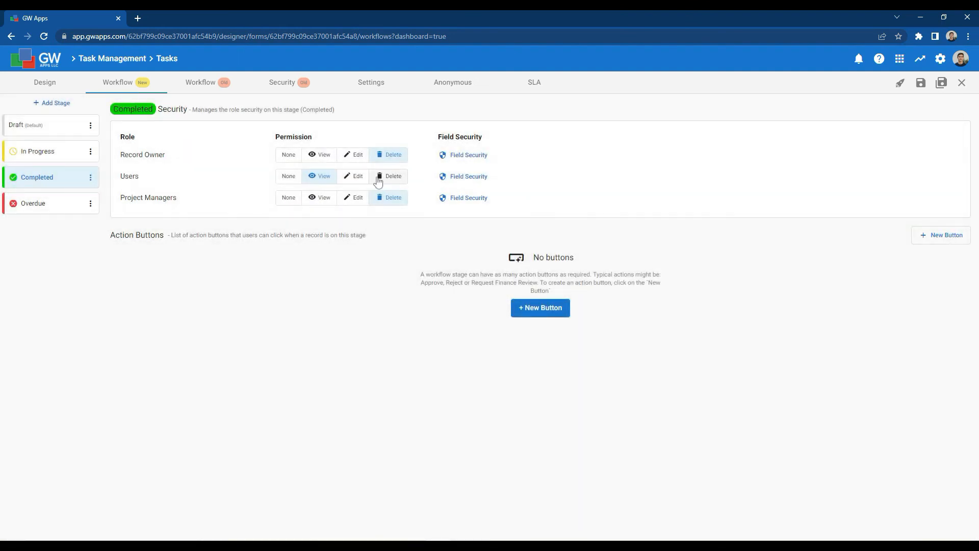